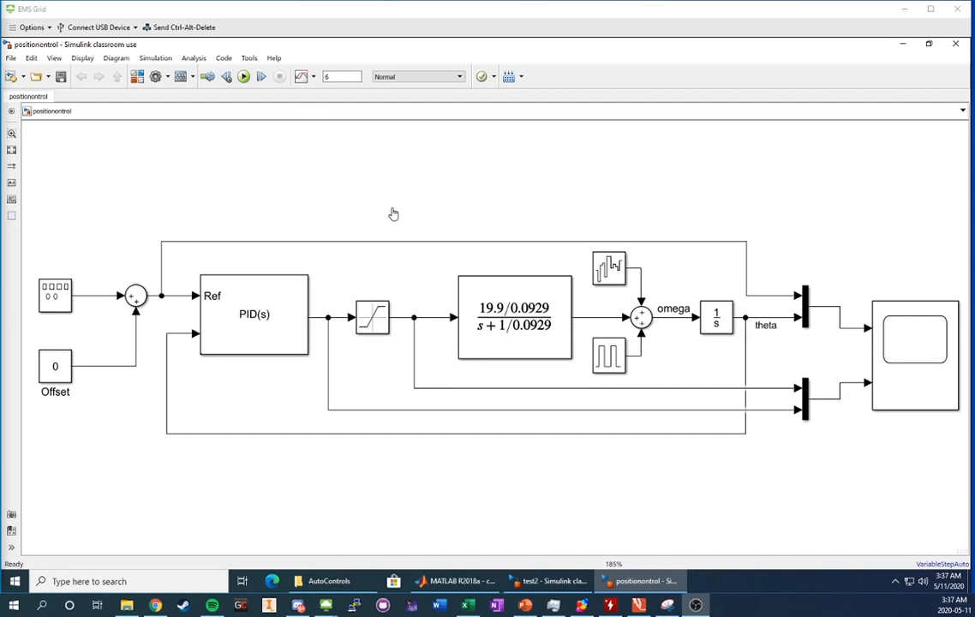
# Inspect the PI controller, plant and pulse disturbance blocks in the test2 model.
pyautogui.click(535, 583)
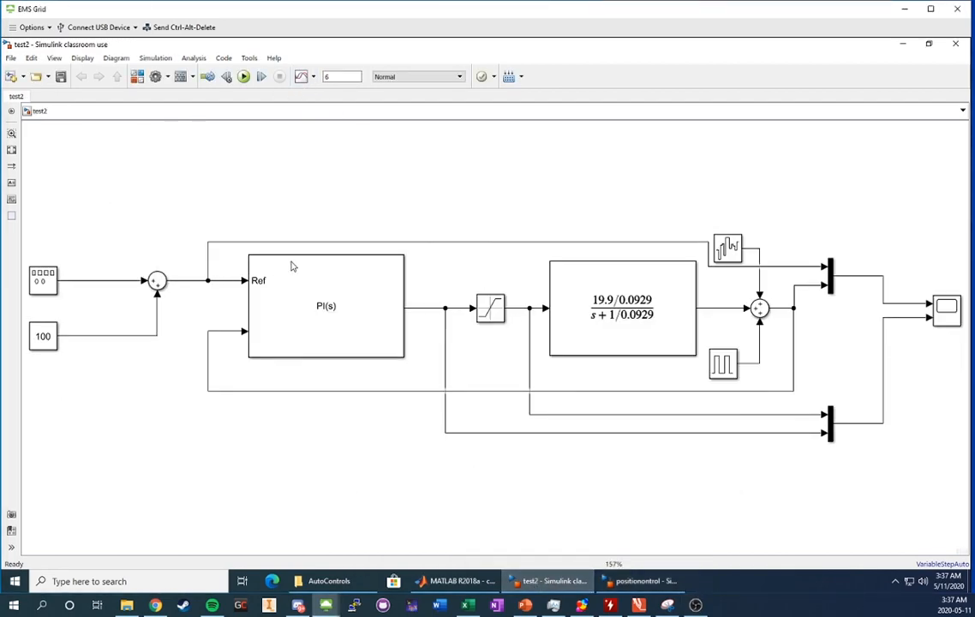
pyautogui.click(322, 280)
pyautogui.click(605, 322)
pyautogui.click(722, 365)
pyautogui.click(853, 360)
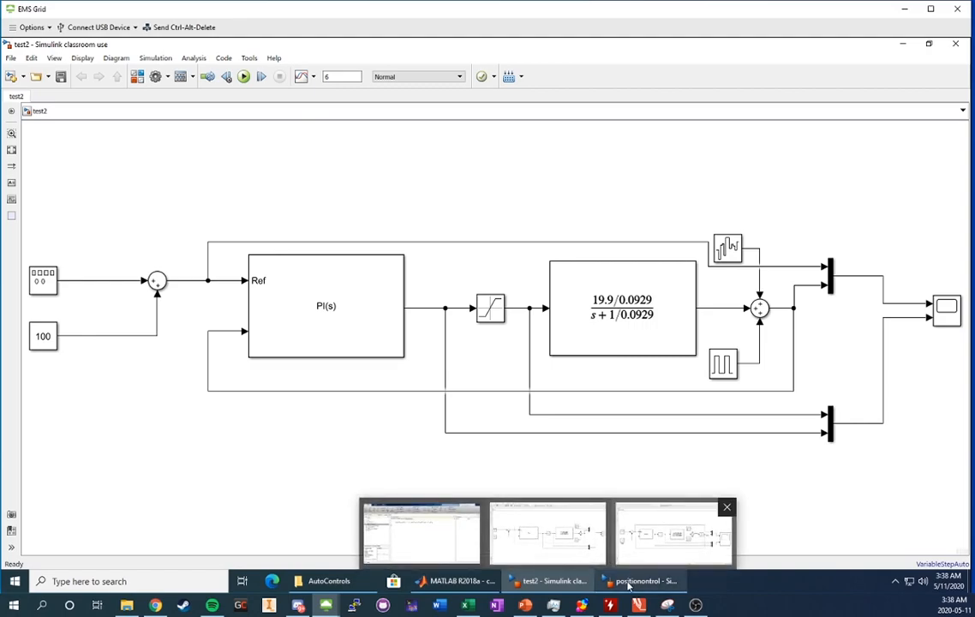
# In positionontrol, keep the controller type as PID, then edit the Integrator's omega label.
pyautogui.click(634, 556)
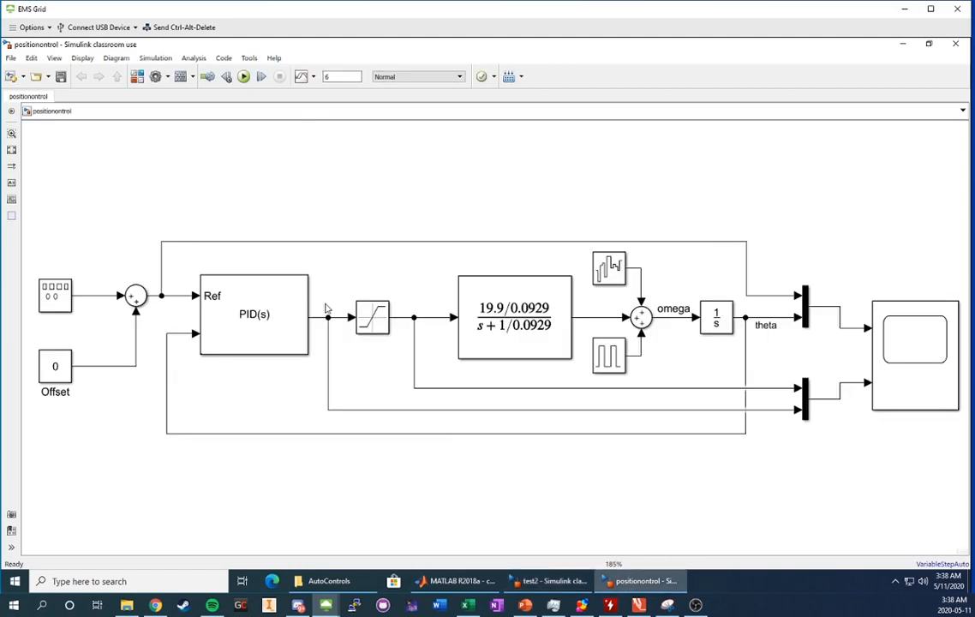
pyautogui.click(254, 320)
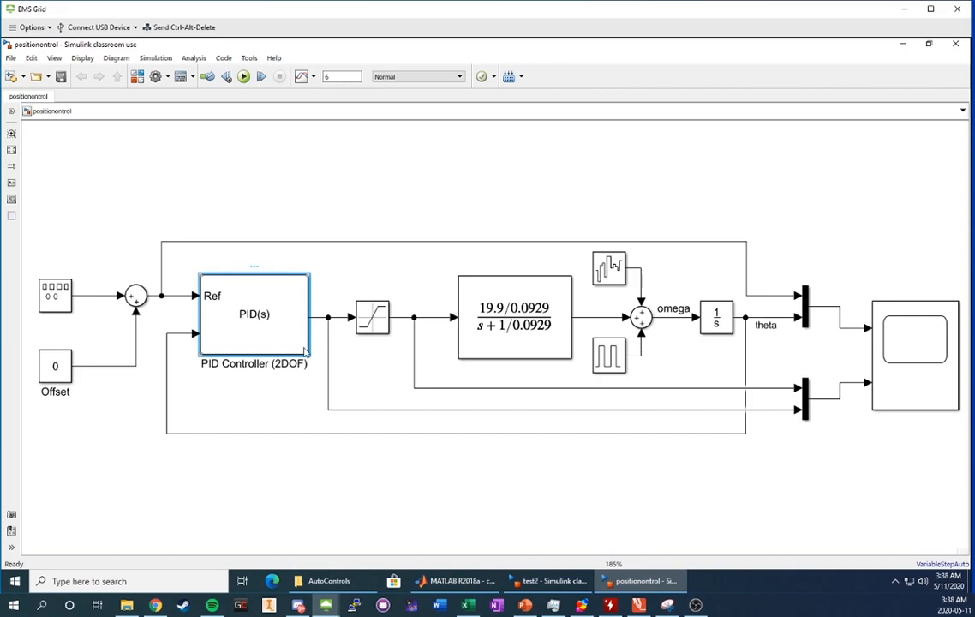
pyautogui.doubleClick(254, 321)
pyautogui.click(399, 195)
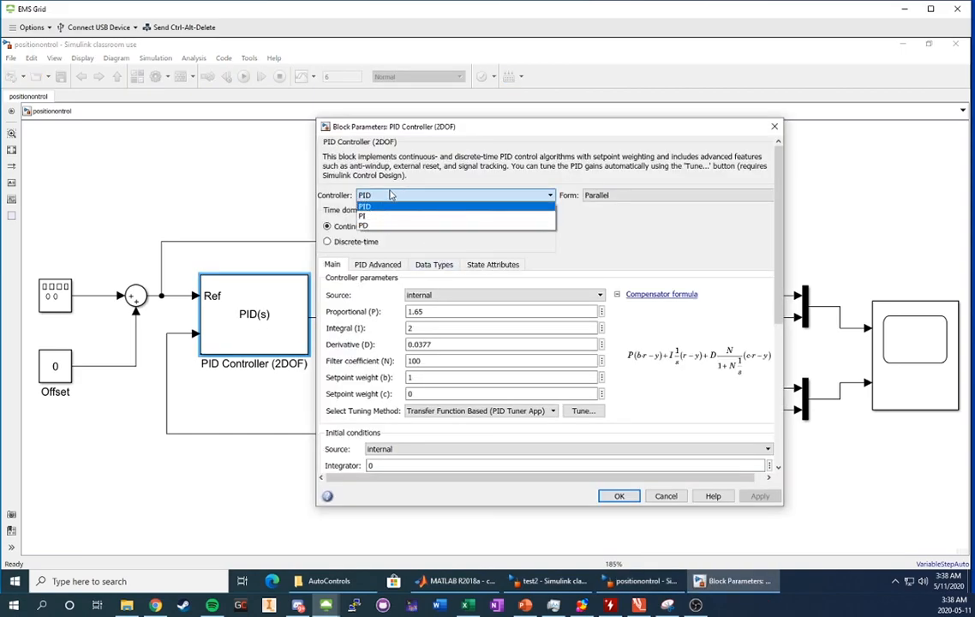
pyautogui.click(391, 193)
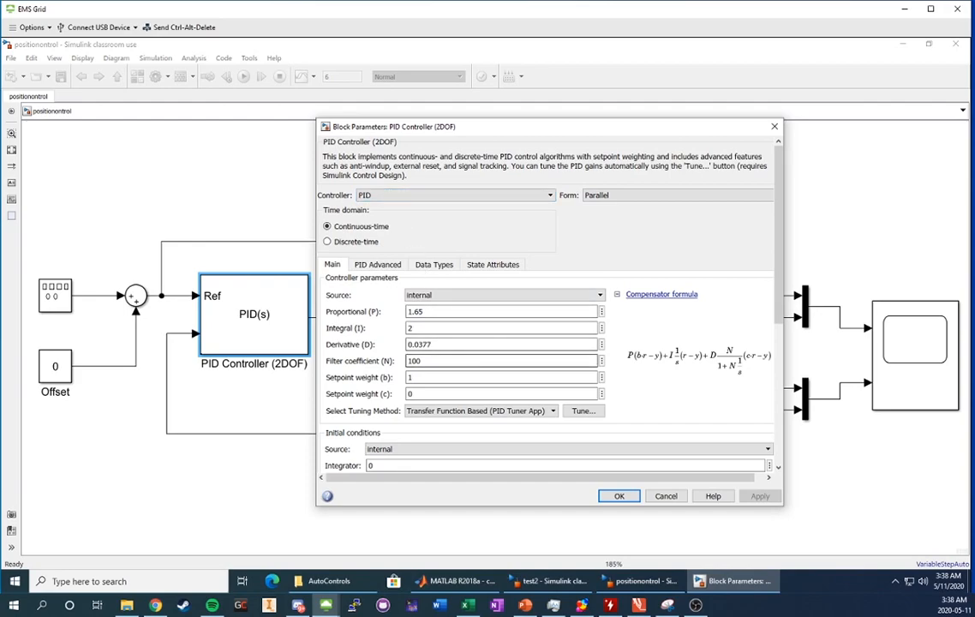
pyautogui.click(774, 128)
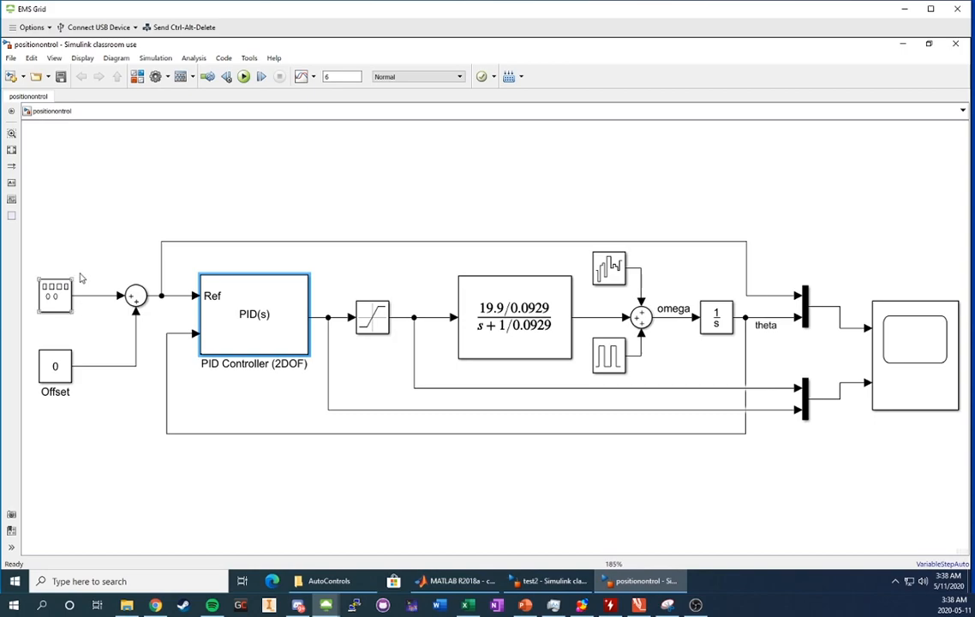
pyautogui.click(722, 320)
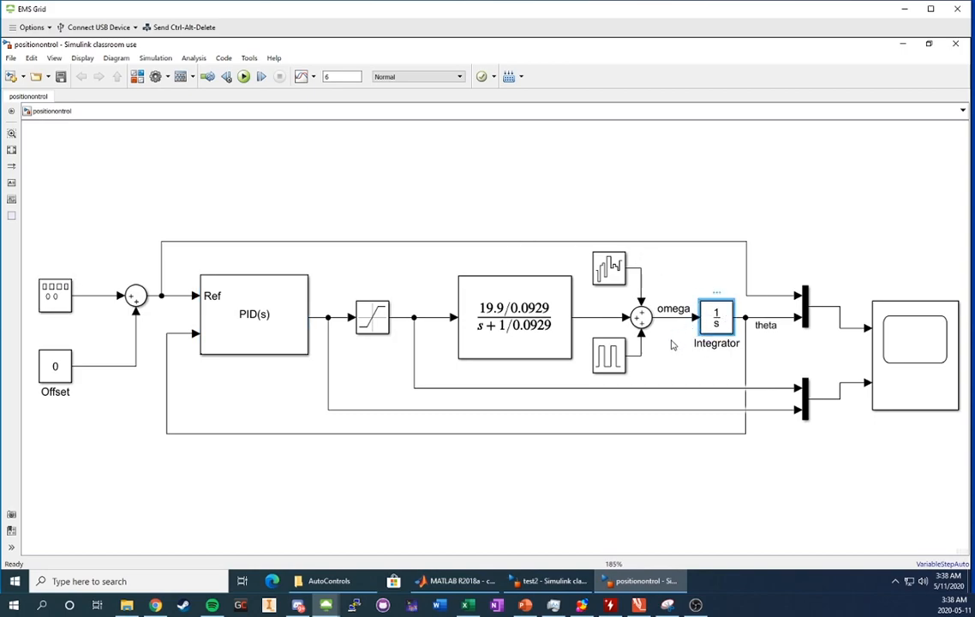
pyautogui.click(671, 310)
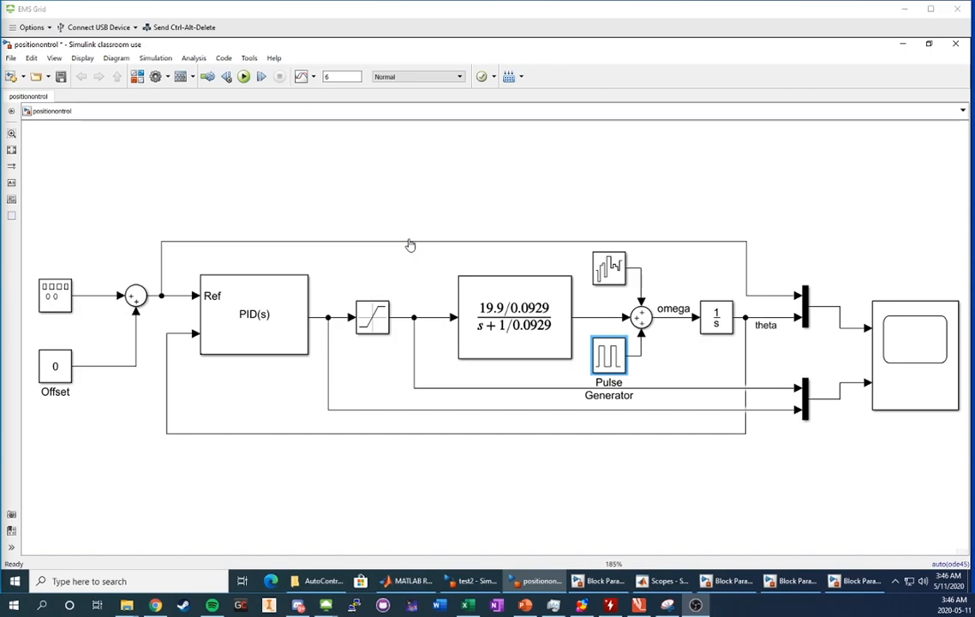
# Keep the pulse disturbance settings, set the reference amplitude to 3, and open the 2DOF PID parameters.
pyautogui.doubleClick(623, 360)
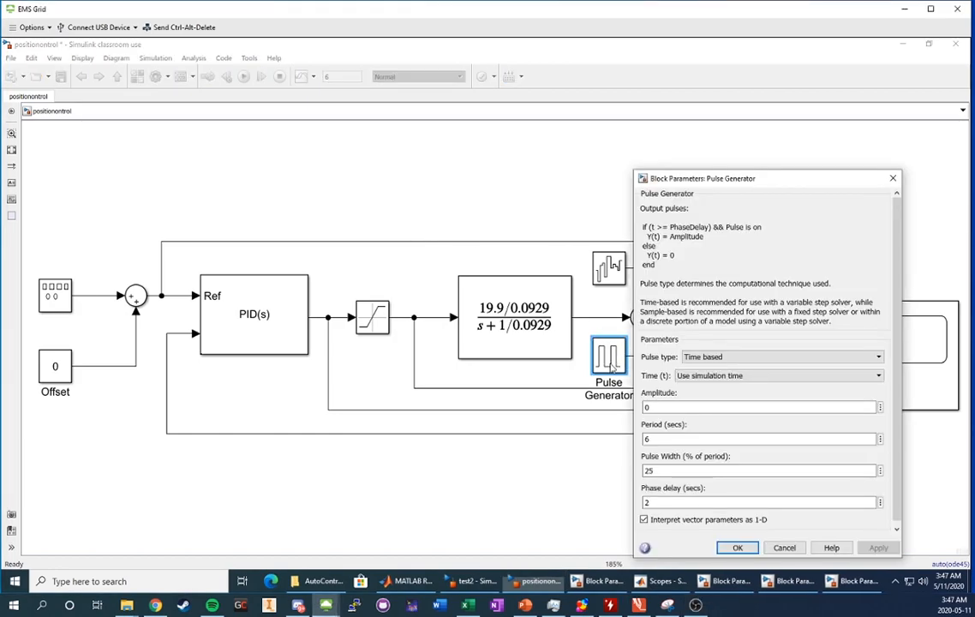
pyautogui.click(726, 544)
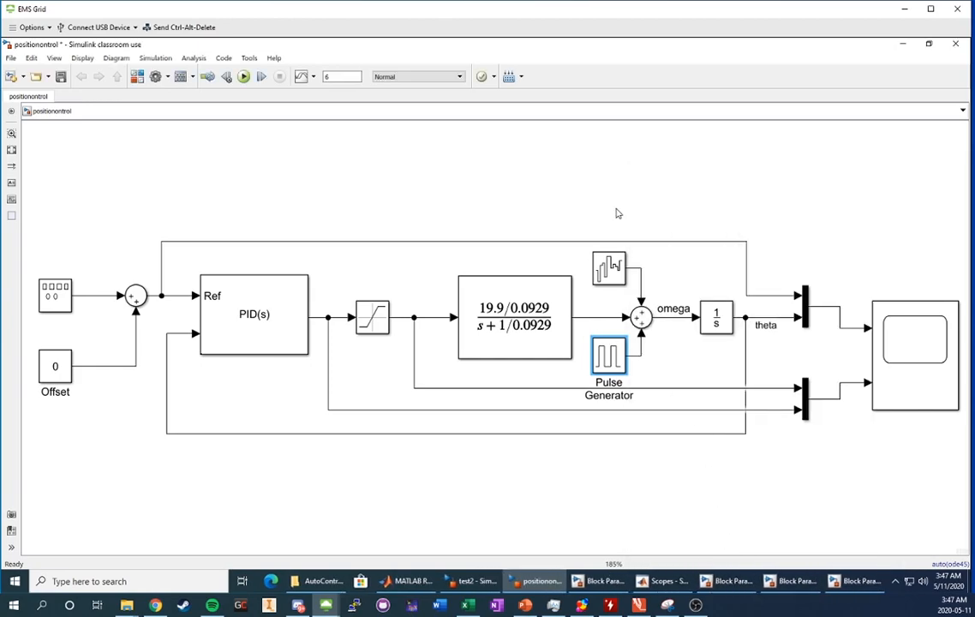
pyautogui.doubleClick(53, 293)
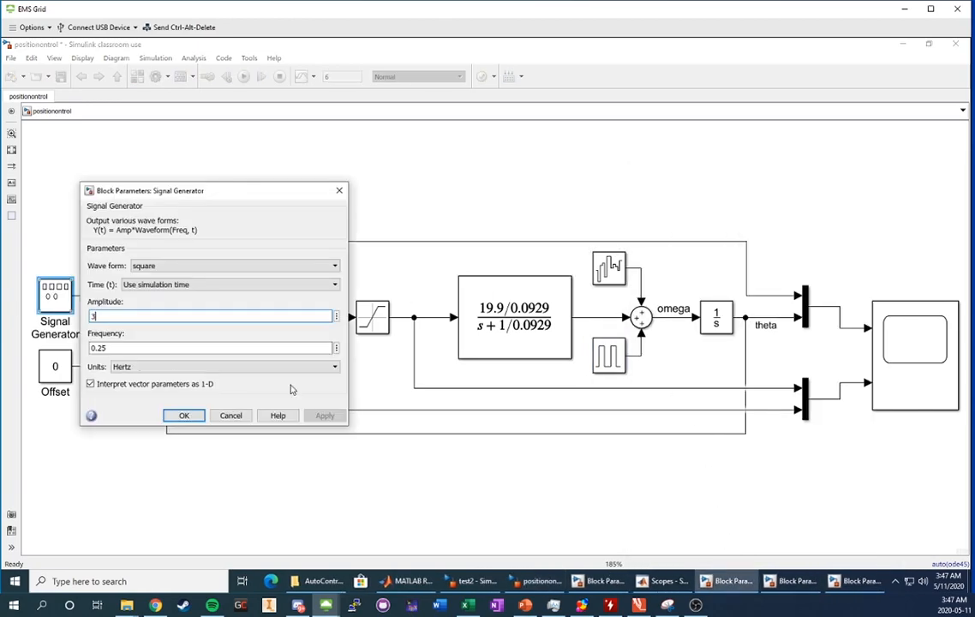
pyautogui.write('3')
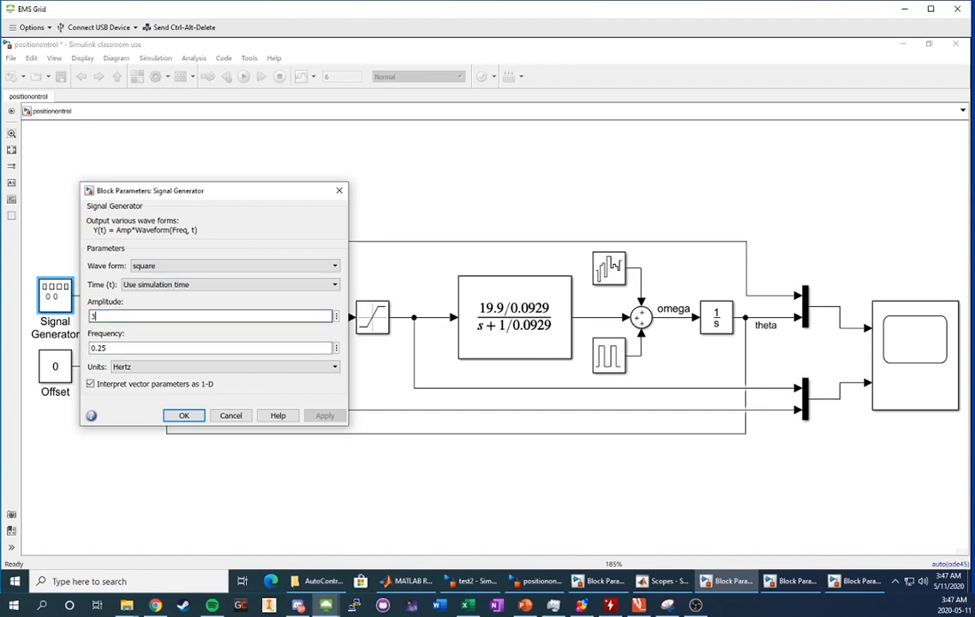
pyautogui.click(183, 415)
pyautogui.doubleClick(223, 272)
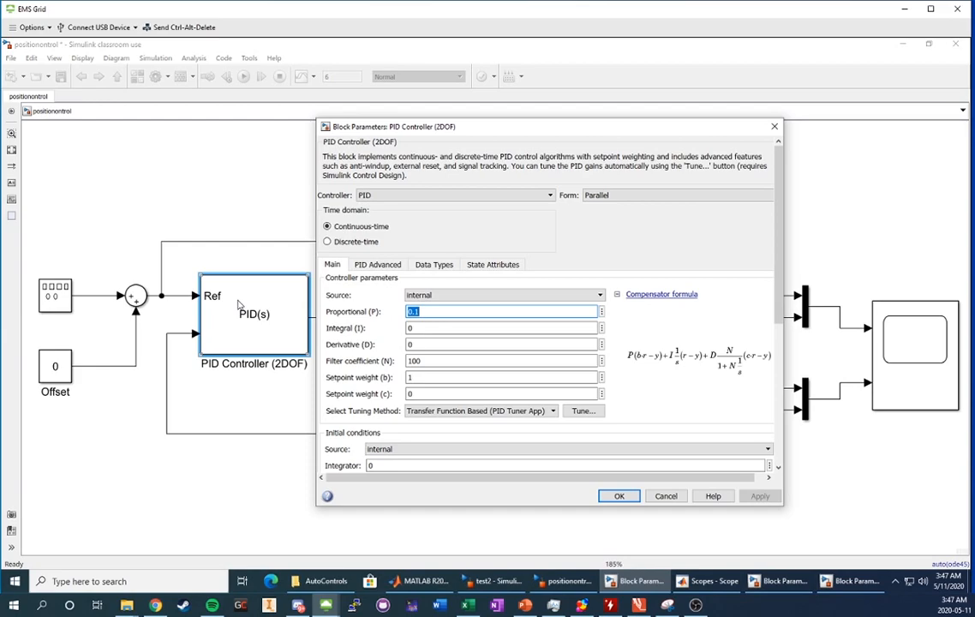
# Confirm PID gains P 0.1, I 0, D 0 with setpoint weight b 1, then hide the Scope.
pyautogui.click(448, 312)
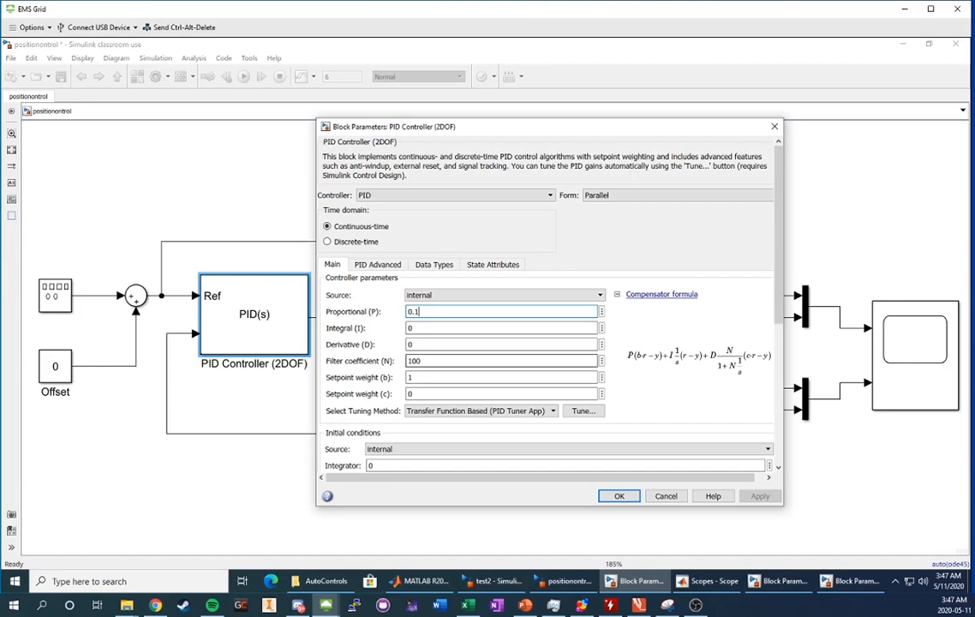
pyautogui.click(458, 377)
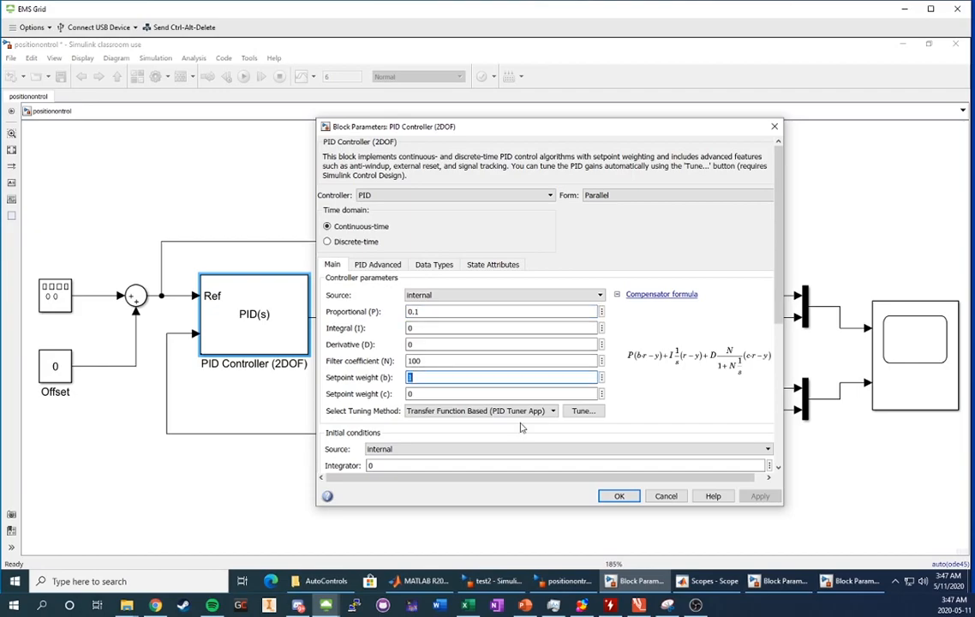
pyautogui.click(614, 497)
pyautogui.click(614, 500)
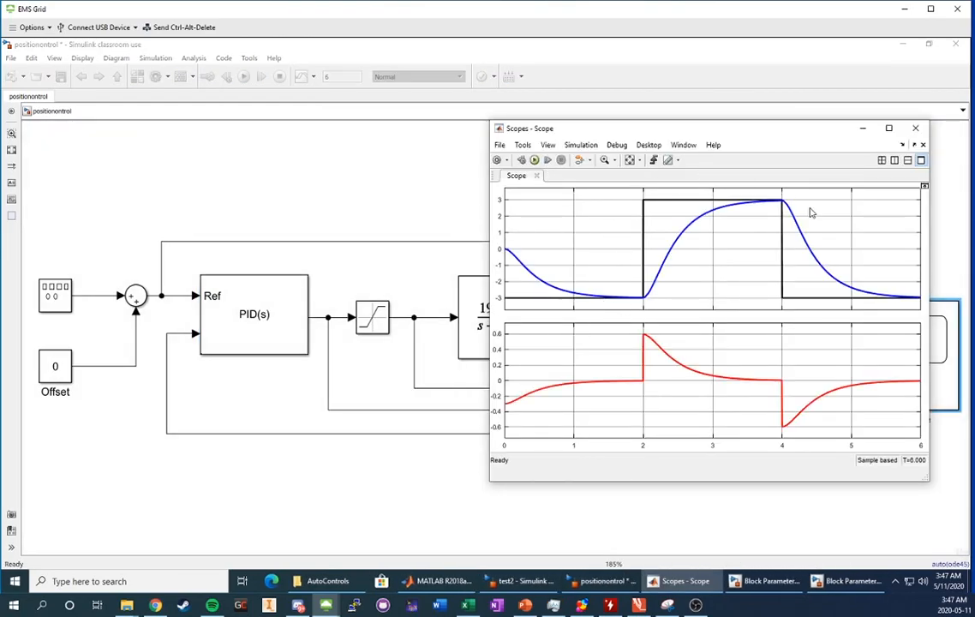
pyautogui.click(862, 128)
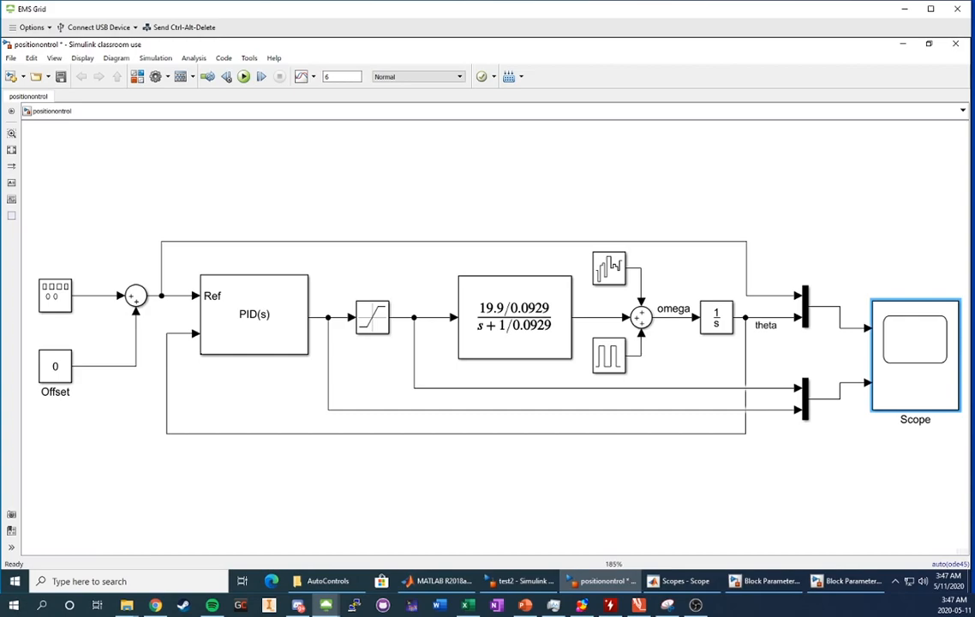
pyautogui.click(257, 341)
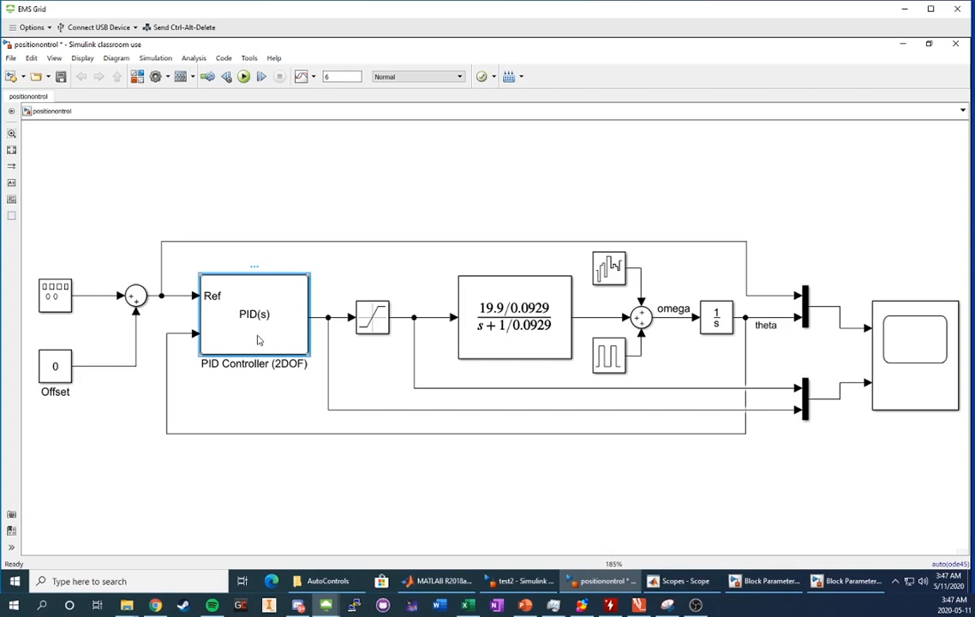
# Rerun the simulation with unchanged PID values and autoscale the Scope to view the oscillating response.
pyautogui.doubleClick(257, 341)
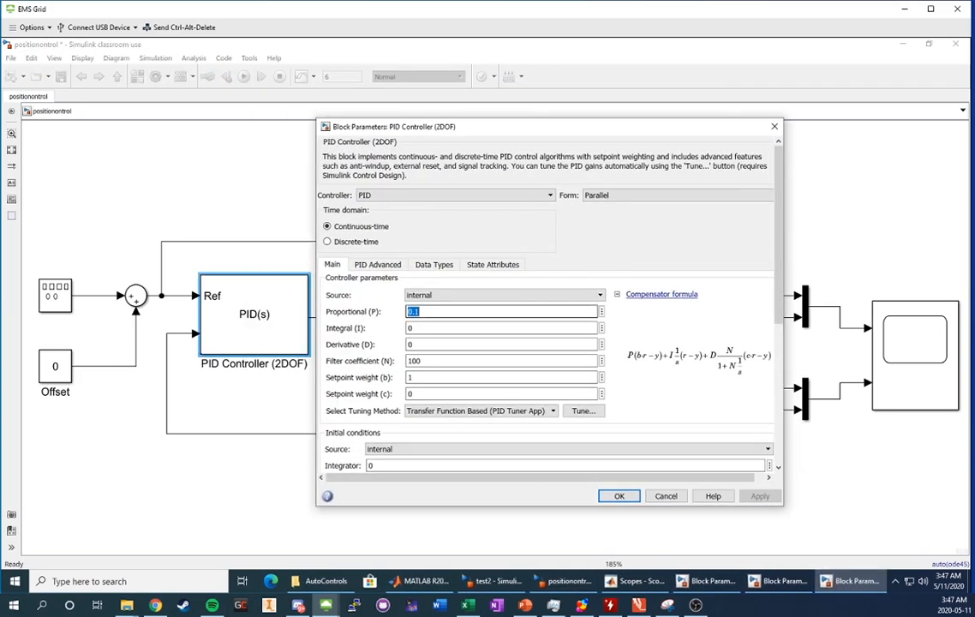
pyautogui.press('Return')
pyautogui.doubleClick(901, 343)
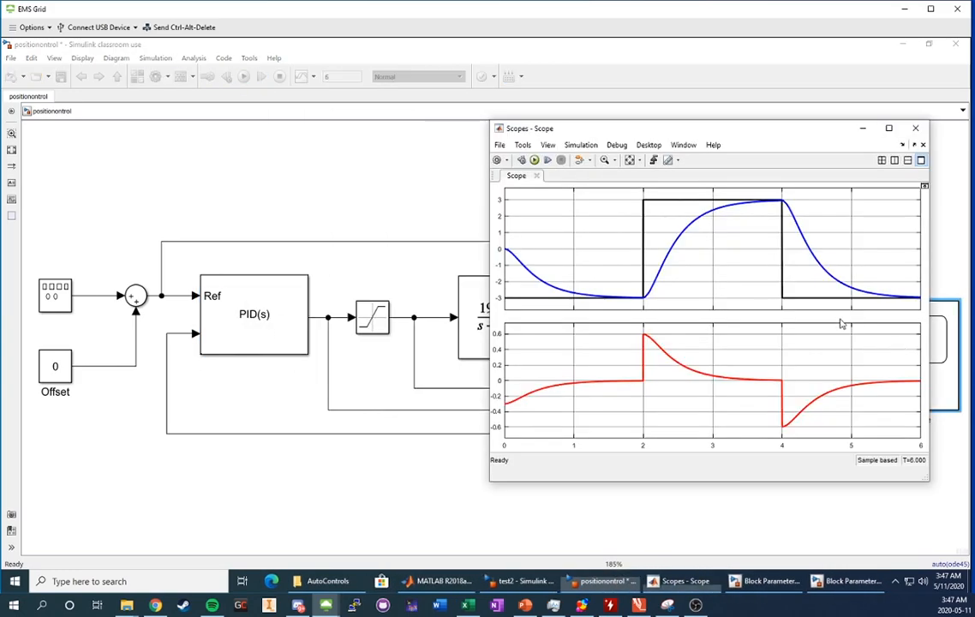
pyautogui.click(533, 159)
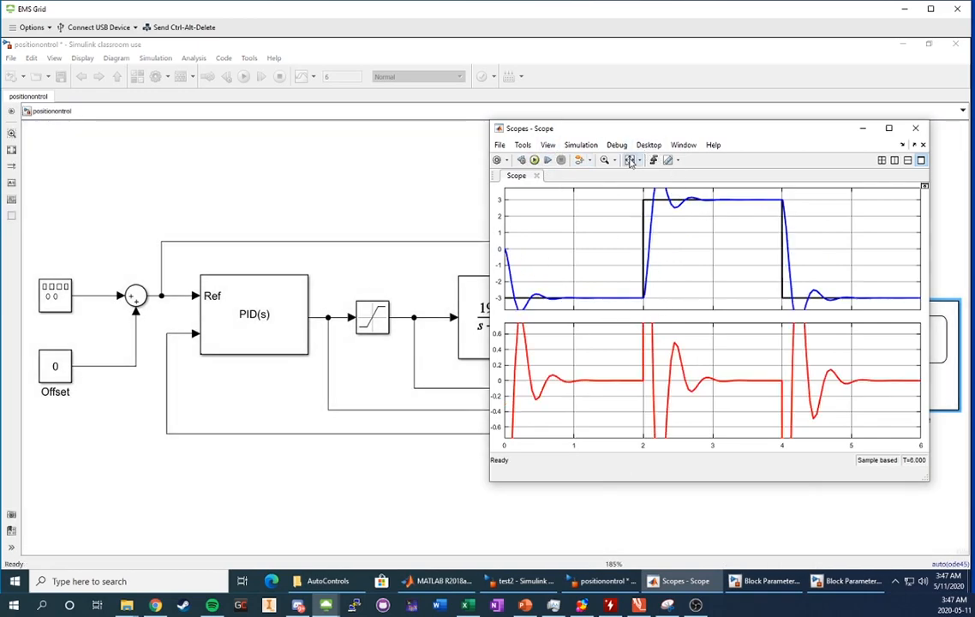
pyautogui.click(630, 161)
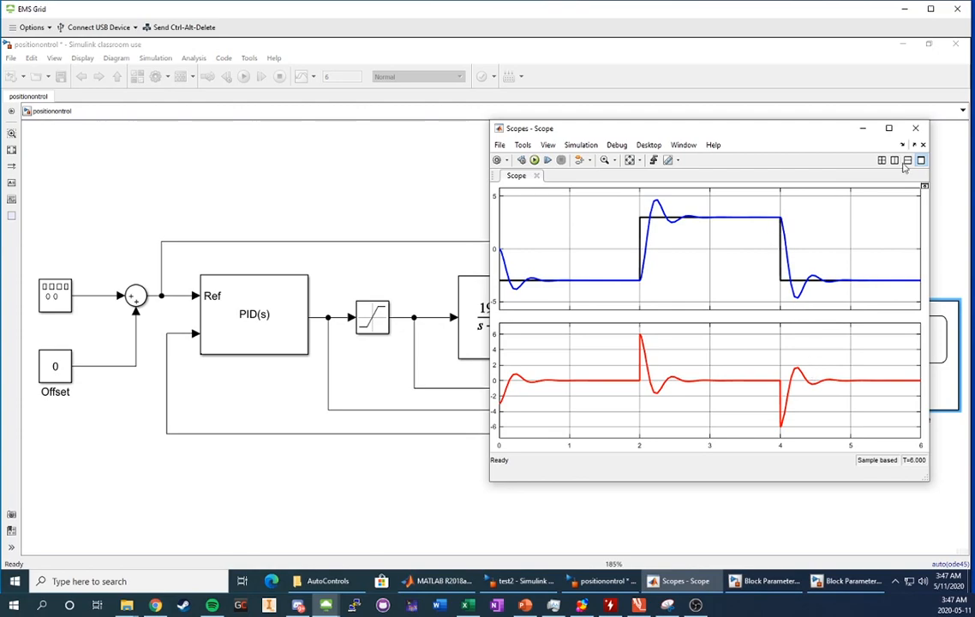
pyautogui.click(863, 127)
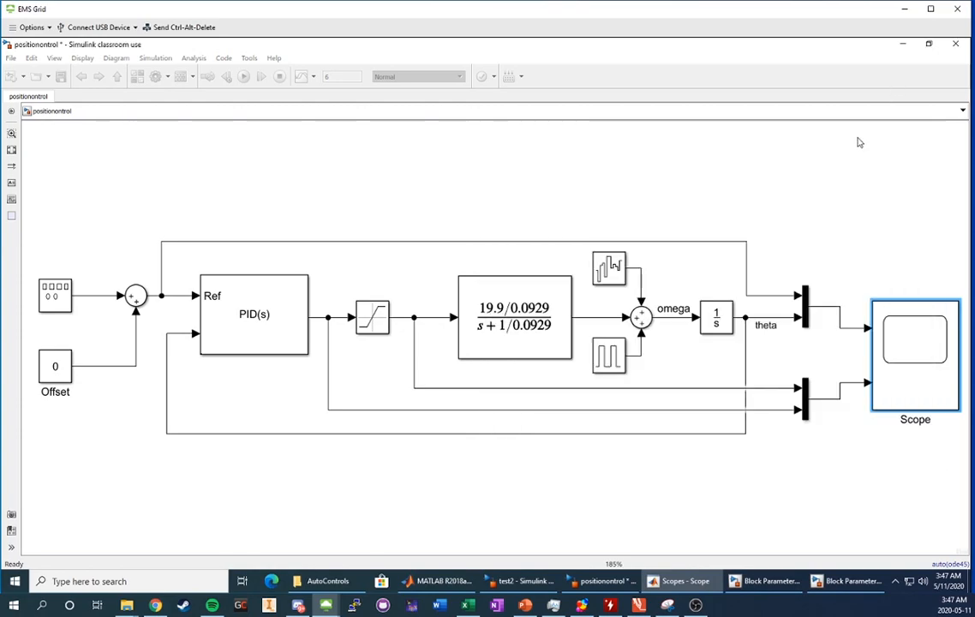
pyautogui.click(553, 181)
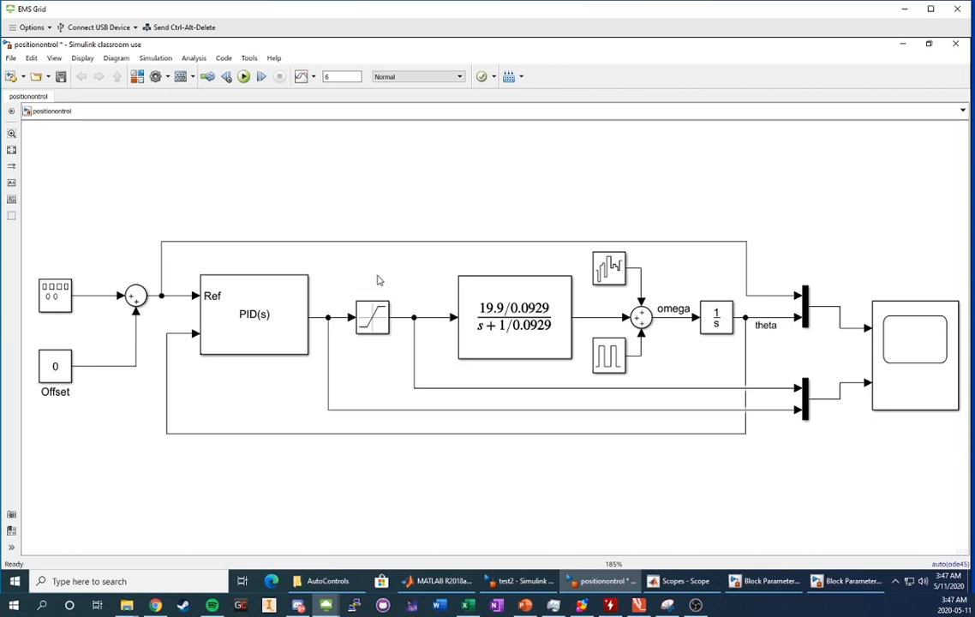
pyautogui.click(219, 306)
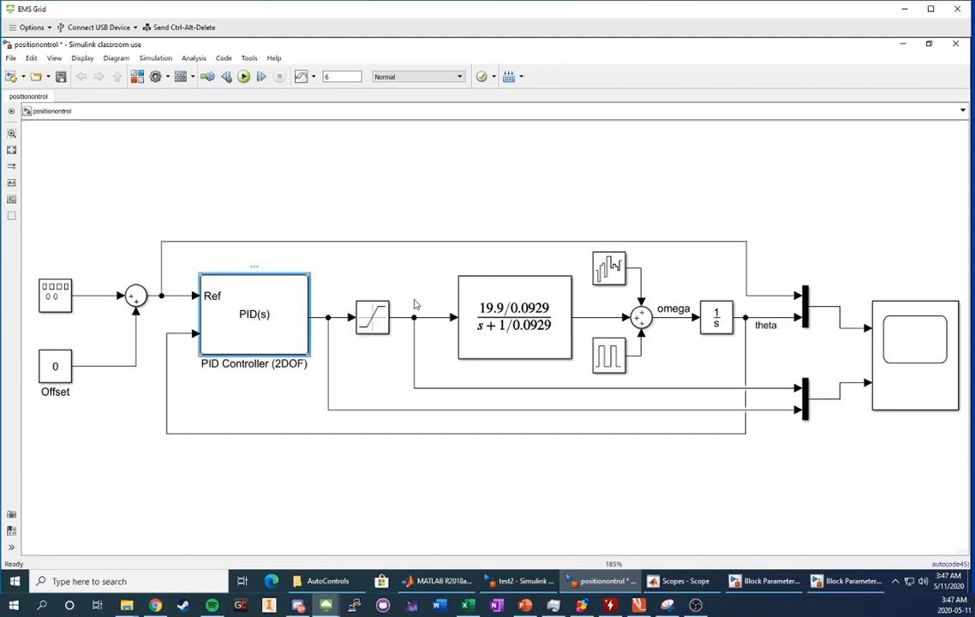
# Apply proportional gain 2 and set integral gain 0 in the PID dialog.
pyautogui.doubleClick(219, 306)
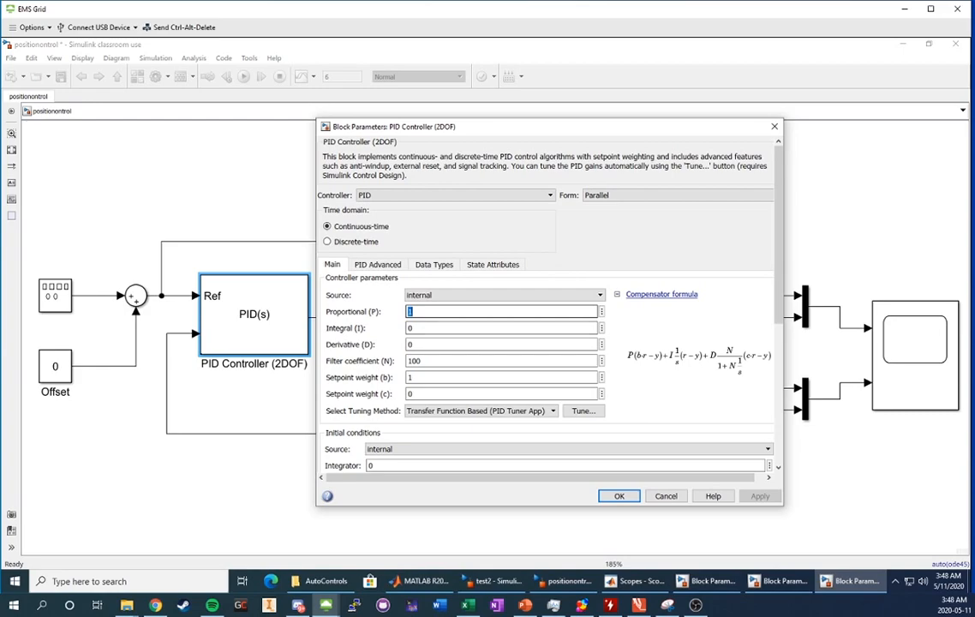
pyautogui.write('2')
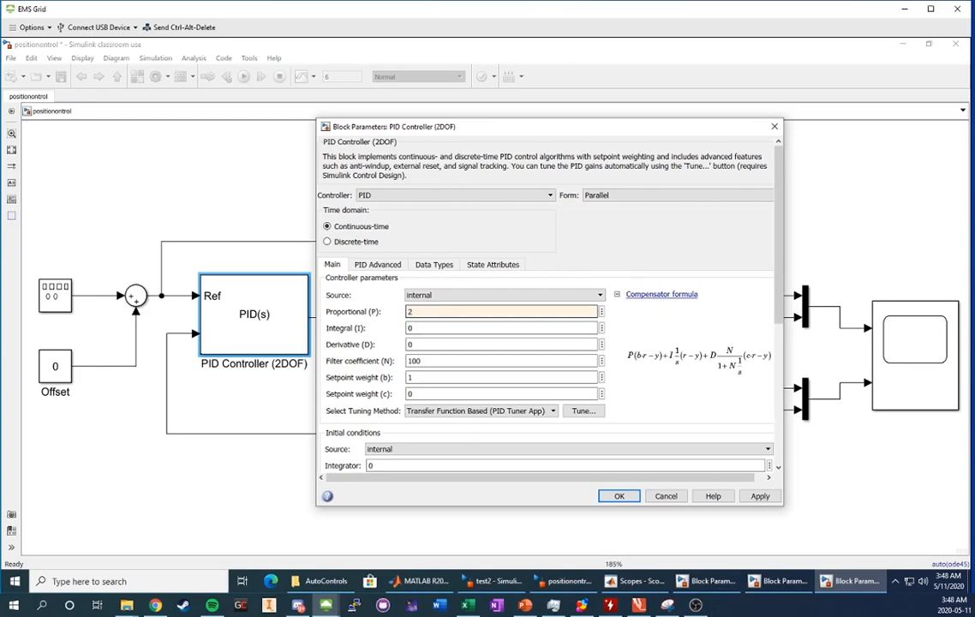
pyautogui.click(761, 498)
pyautogui.doubleClick(413, 328)
pyautogui.write('0')
pyautogui.press('Tab')
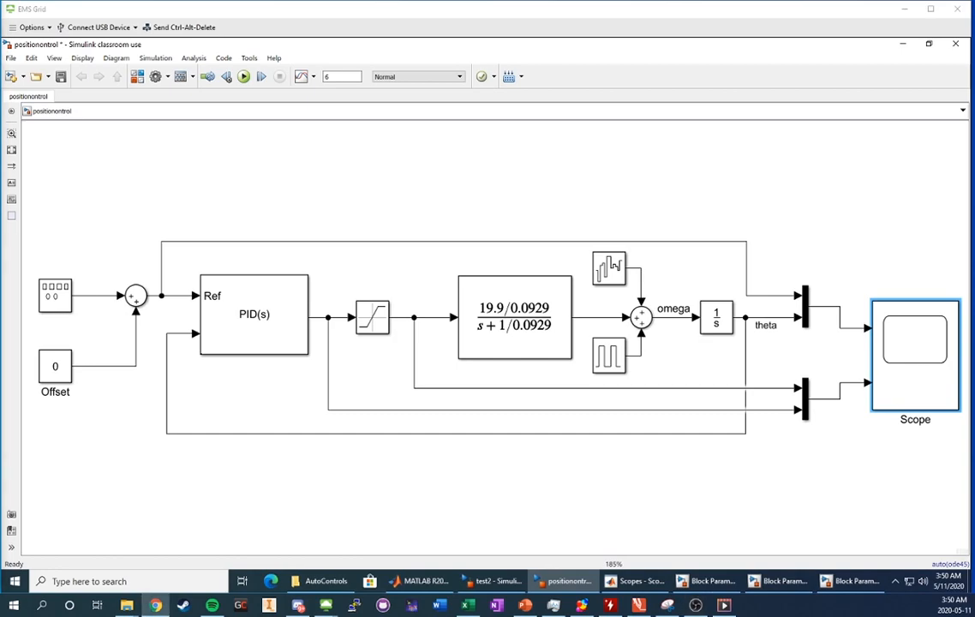
# Enter proportional gain 1.65 and derivative gain 0.0377 in the PID parameters, then bring up the Scope.
pyautogui.click(291, 313)
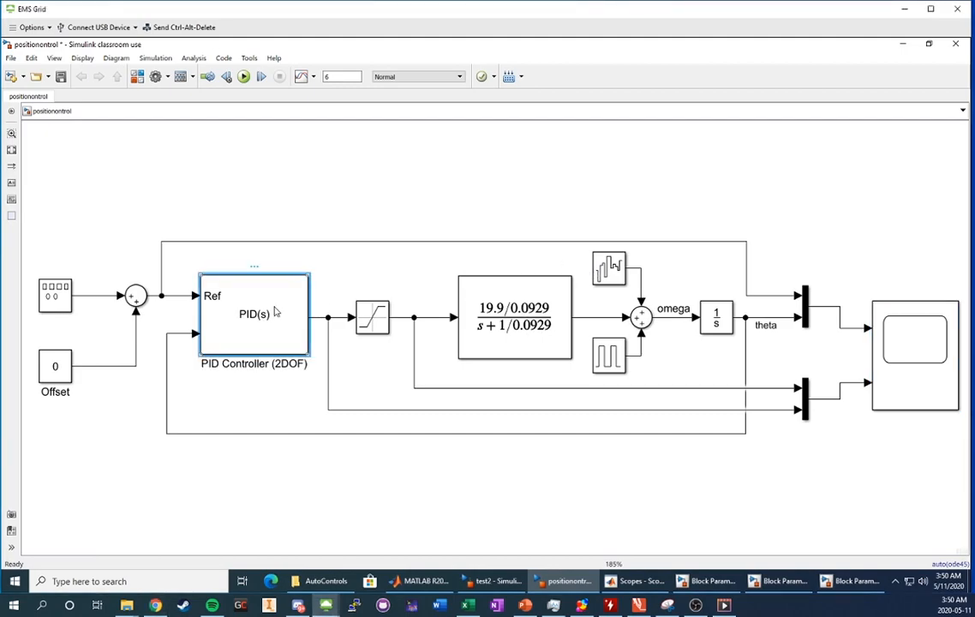
pyautogui.click(820, 582)
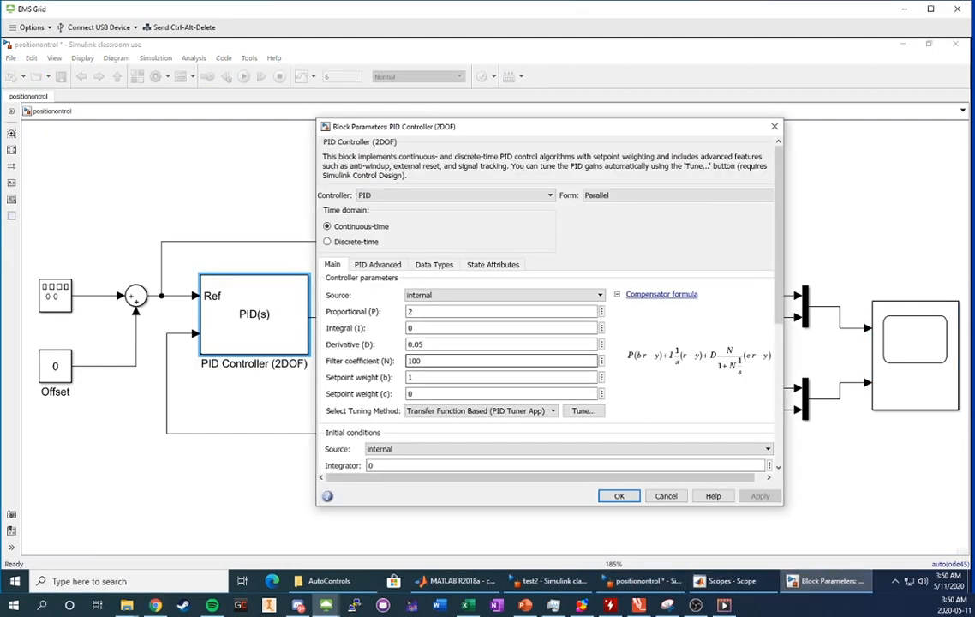
pyautogui.write('1.6')
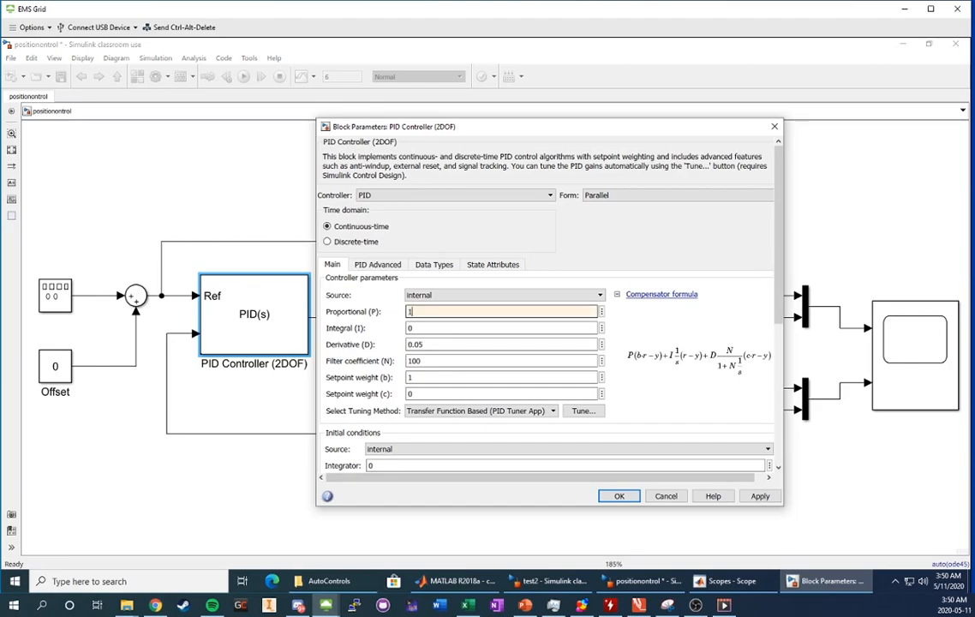
pyautogui.press('Tab')
pyautogui.press('Tab')
pyautogui.write('0.0377')
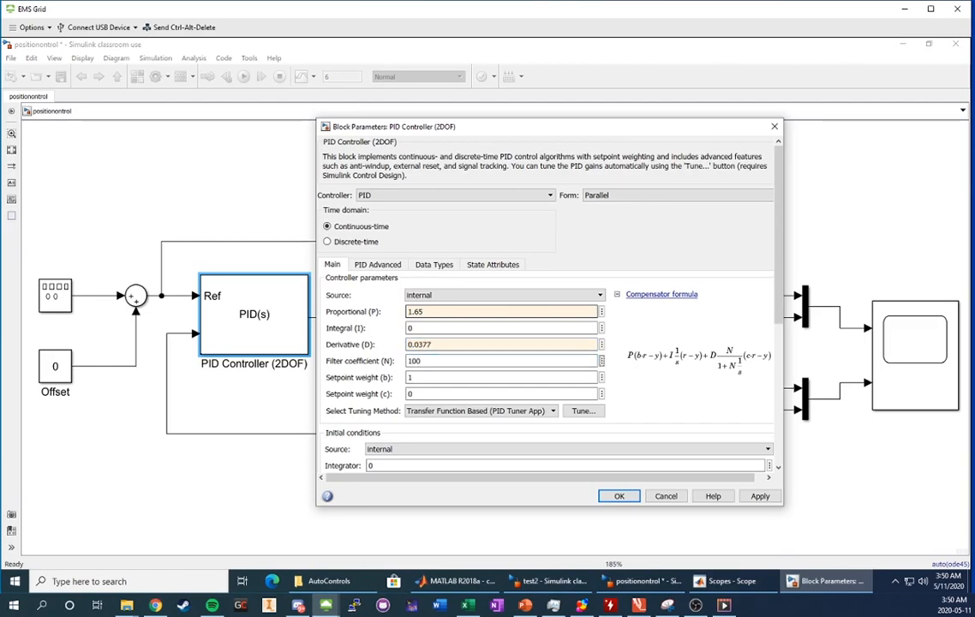
pyautogui.click(727, 581)
# Run the retuned simulation and open the Scope's cursor settings to choose the first cursor's signal.
pyautogui.click(535, 161)
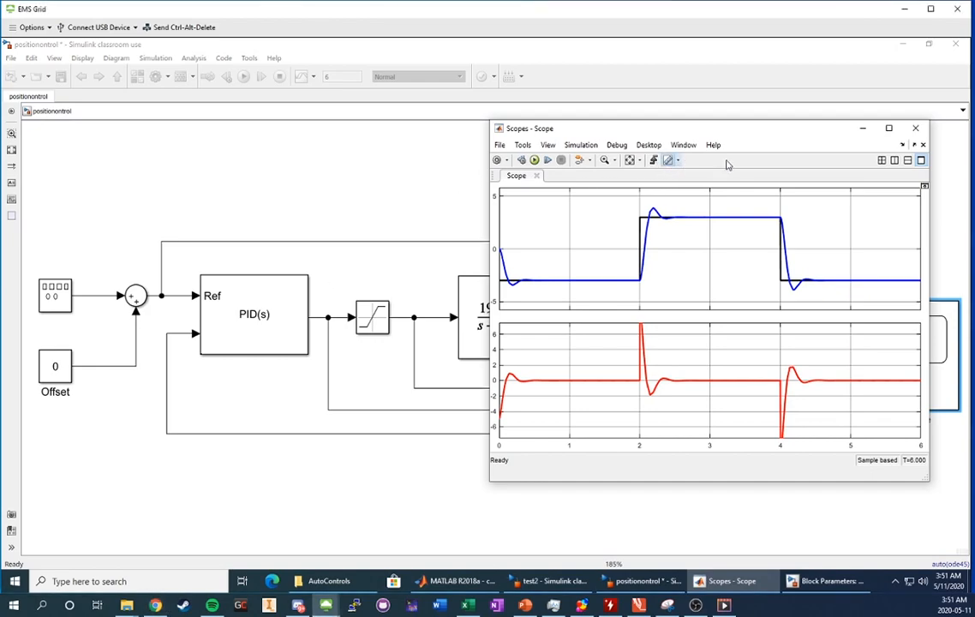
pyautogui.moveTo(712, 135); pyautogui.dragTo(511, 117)
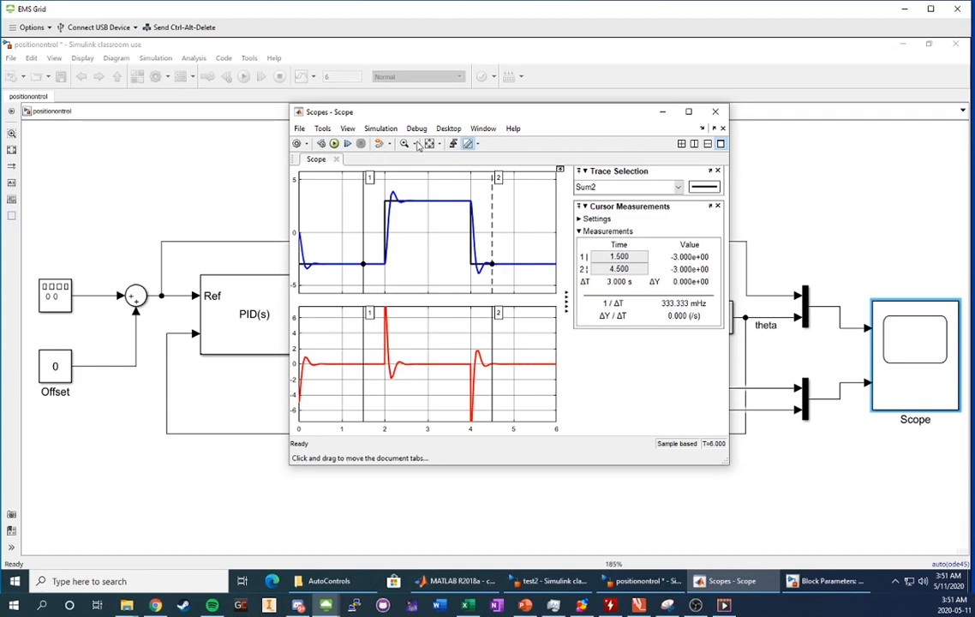
pyautogui.click(592, 219)
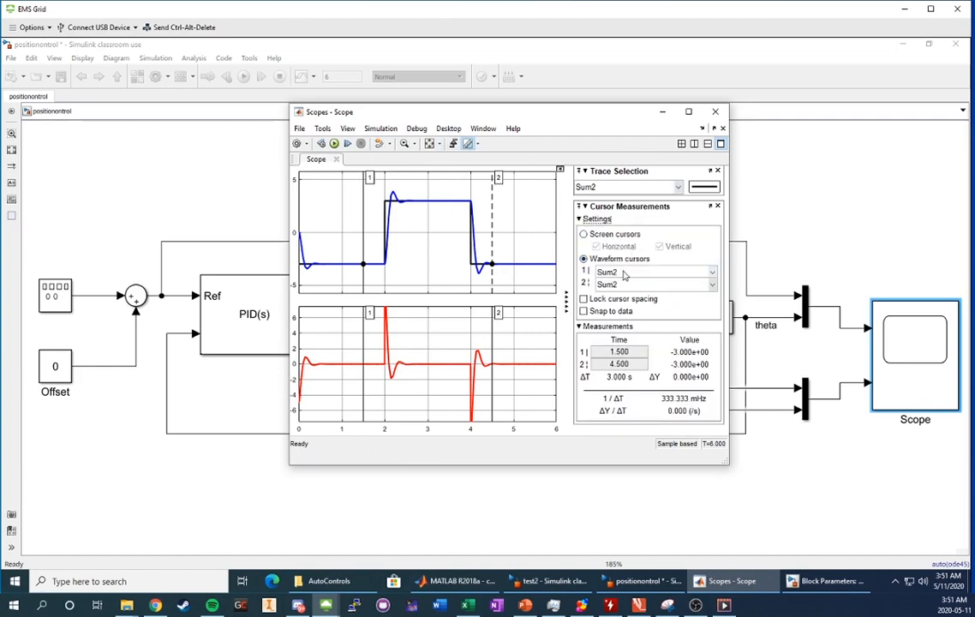
pyautogui.click(631, 272)
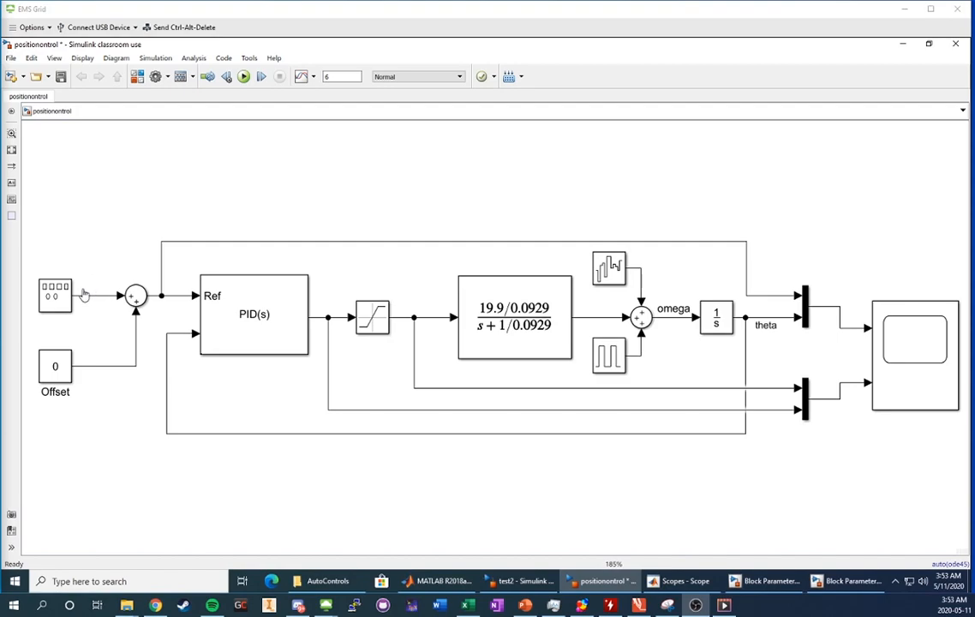
# Change the Signal Generator to a sawtooth wave with amplitude -20.
pyautogui.doubleClick(44, 295)
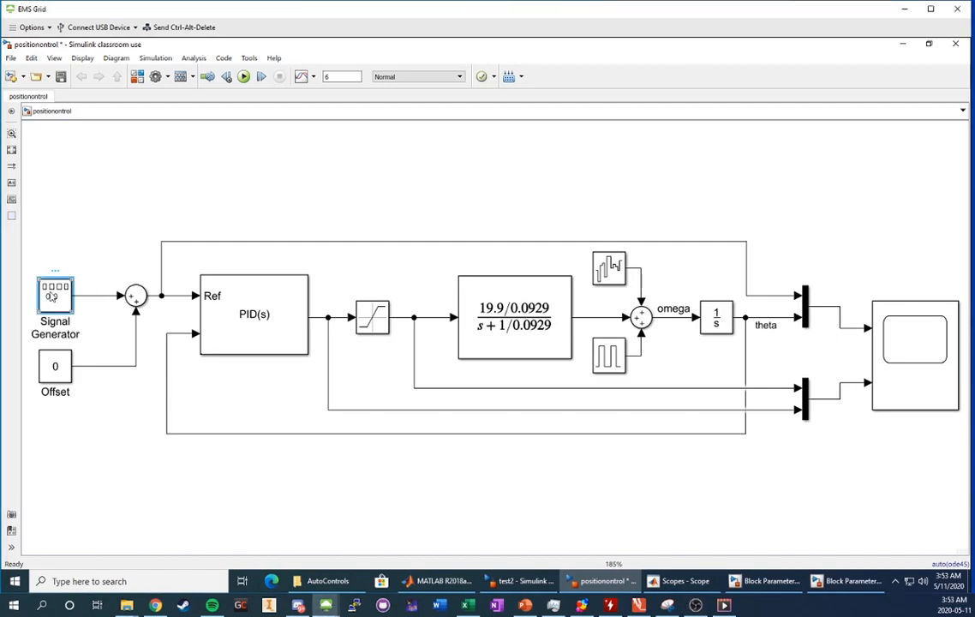
pyautogui.click(192, 266)
pyautogui.click(184, 296)
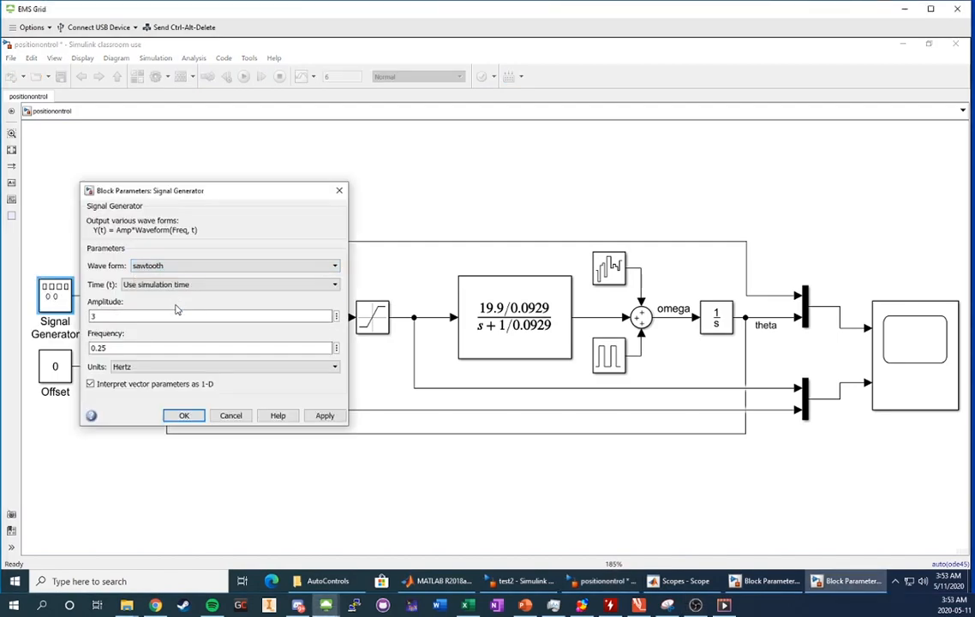
pyautogui.doubleClick(155, 315)
pyautogui.write('-20')
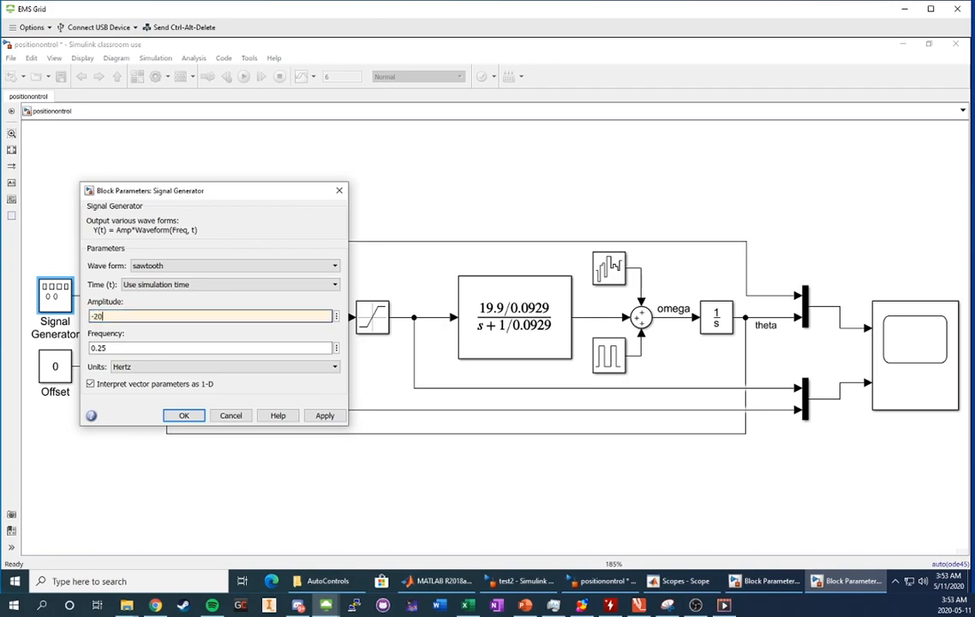
pyautogui.click(319, 415)
pyautogui.click(184, 415)
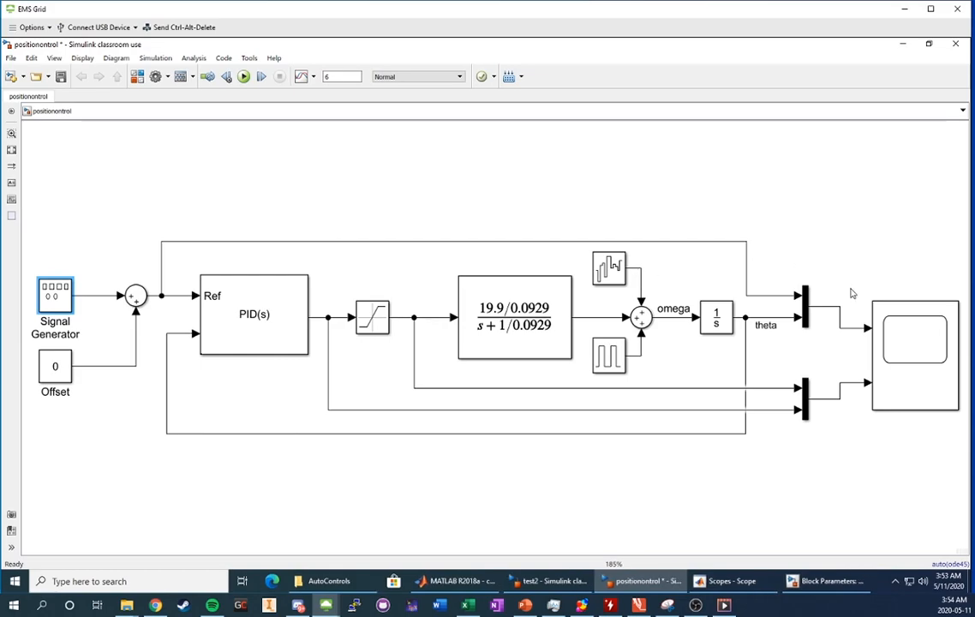
# Check the PID integral gain, then rerun the simulation in the Scope.
pyautogui.doubleClick(294, 326)
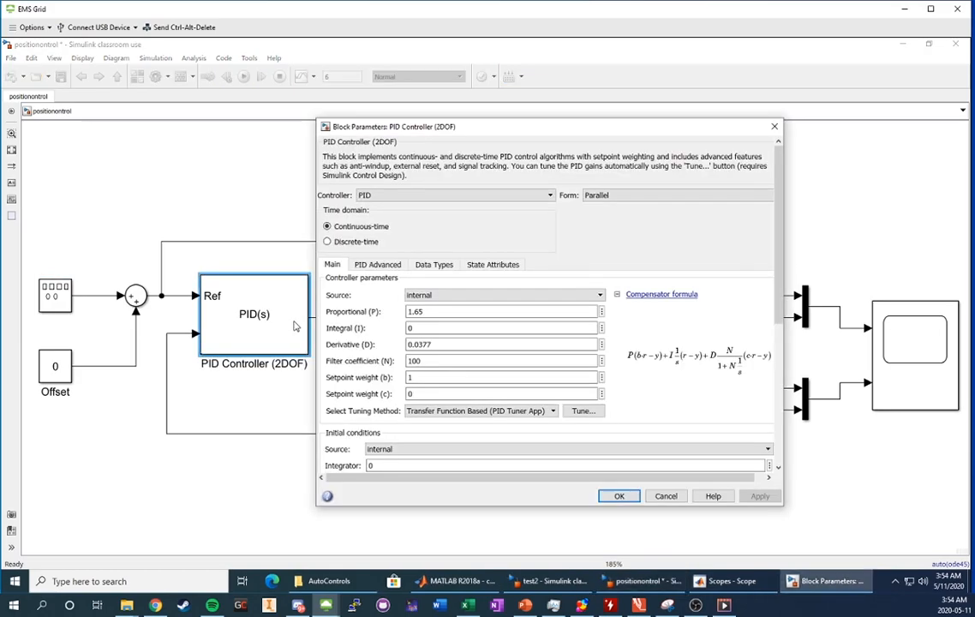
pyautogui.click(472, 329)
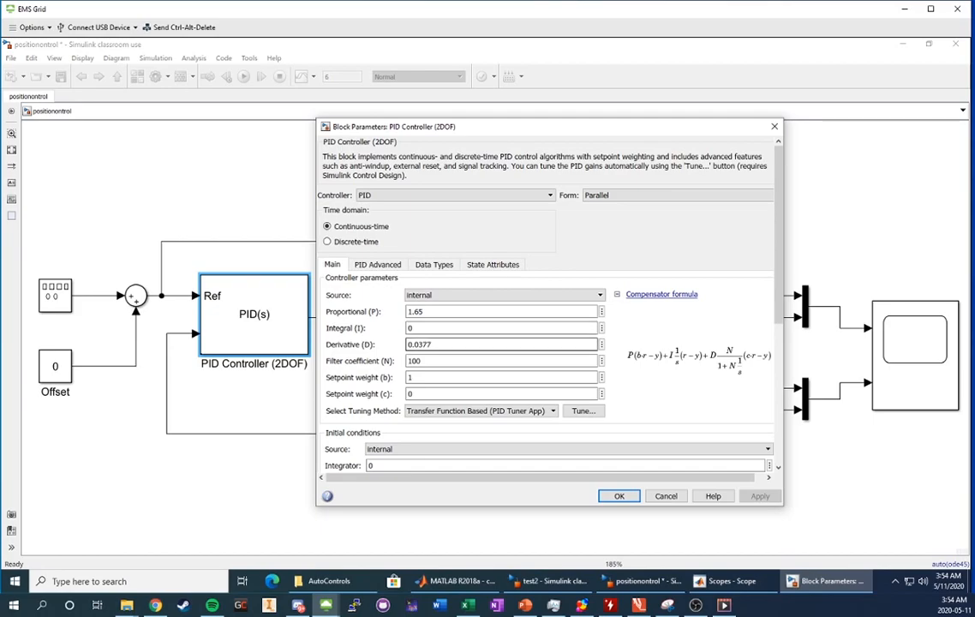
pyautogui.doubleClick(899, 317)
pyautogui.click(550, 163)
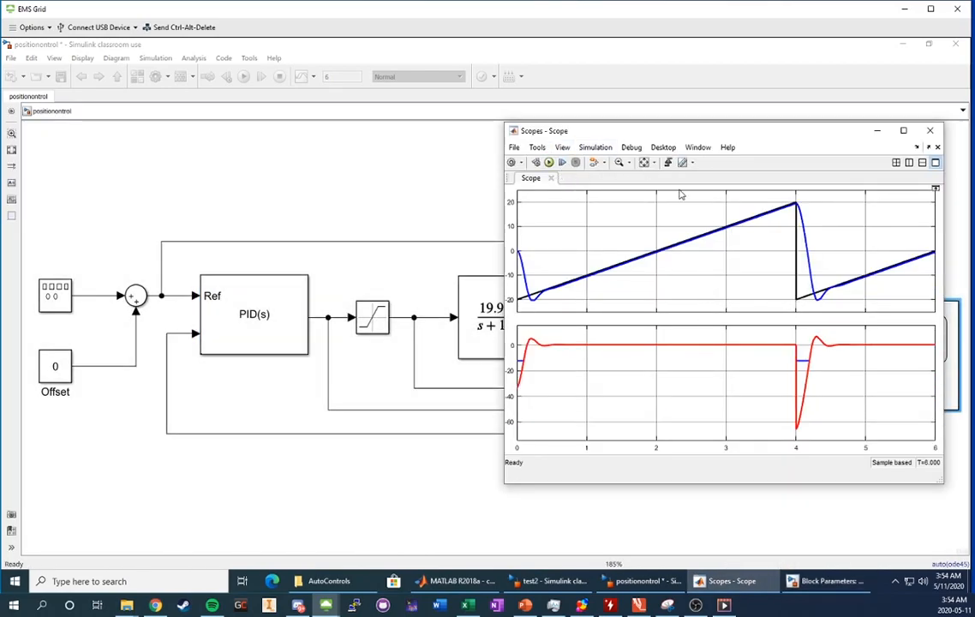
# Zoom into the ramp between about 2 and 3.3 s and attach the first cursor to theta.
pyautogui.click(619, 162)
pyautogui.moveTo(661, 226); pyautogui.dragTo(746, 267)
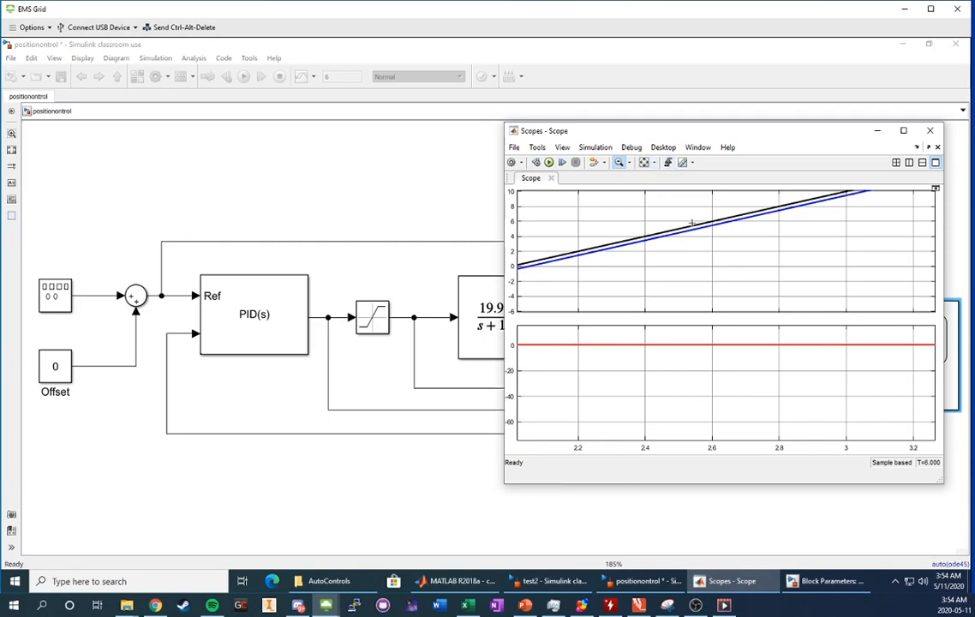
pyautogui.click(682, 162)
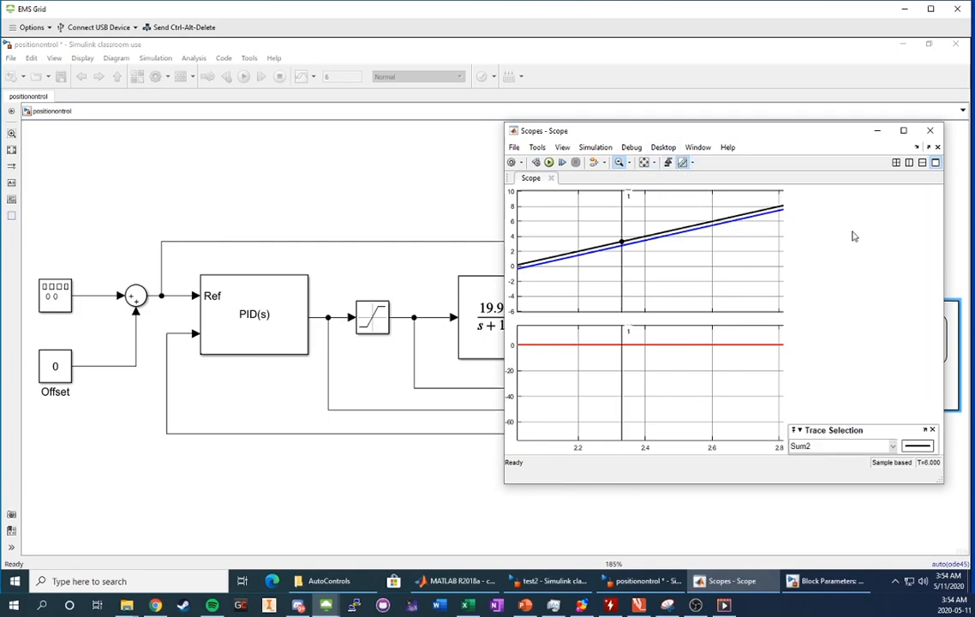
pyautogui.click(811, 237)
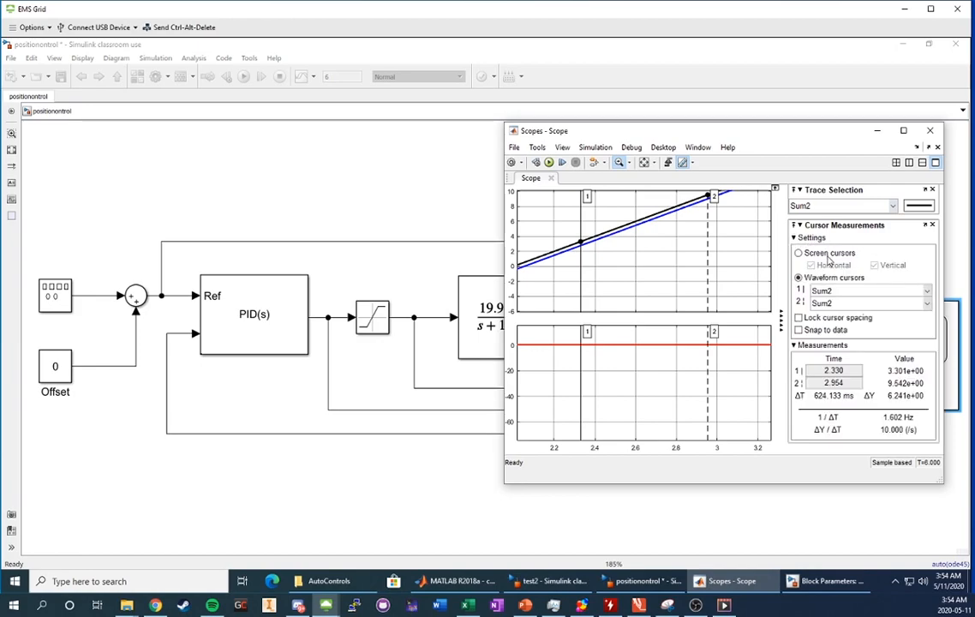
pyautogui.click(857, 290)
pyautogui.click(822, 317)
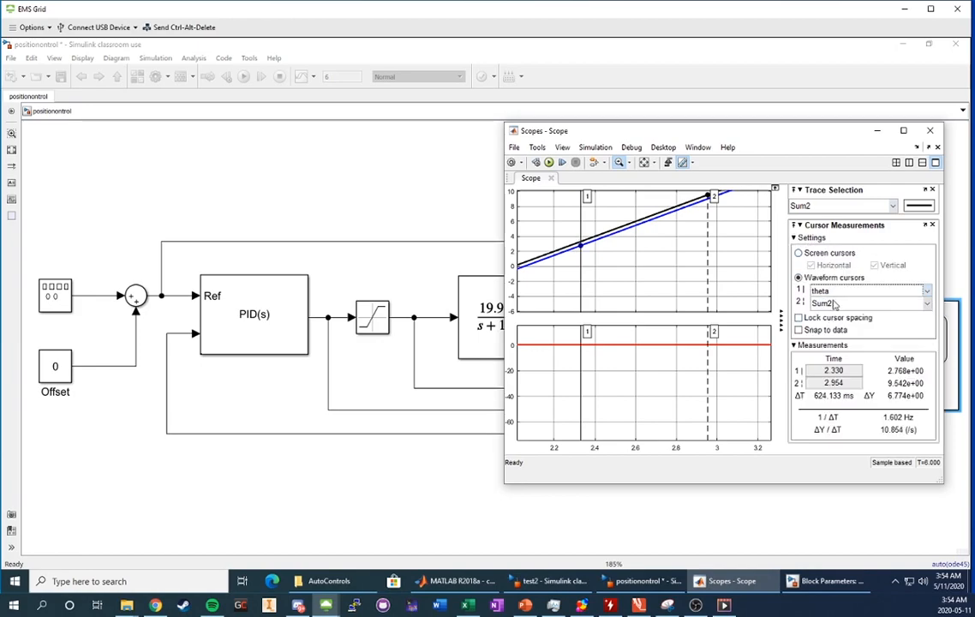
pyautogui.doubleClick(836, 370)
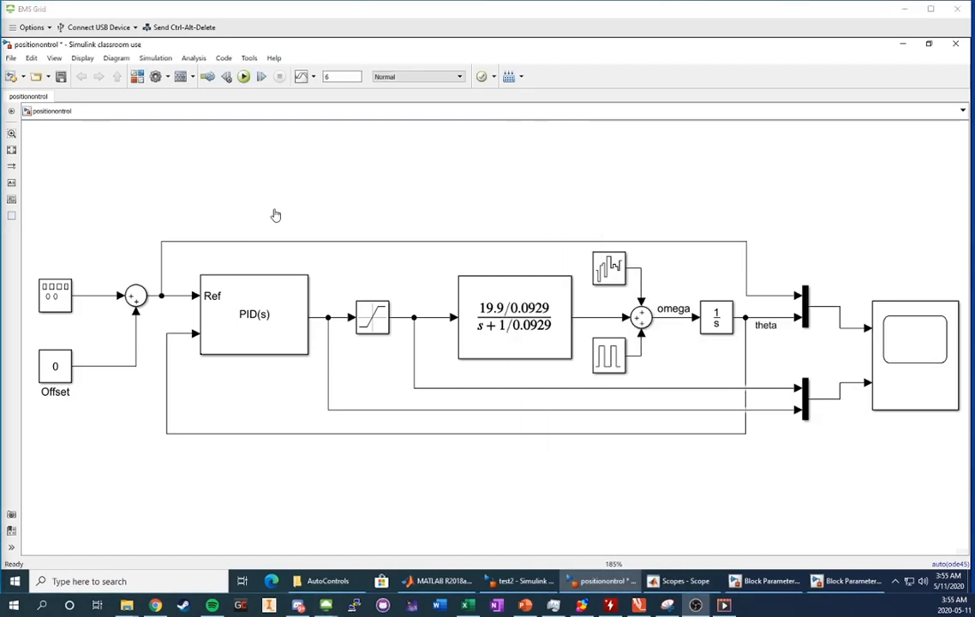
# Switch the Signal Generator to a sine wave with amplitude 20 and apply it.
pyautogui.doubleClick(55, 300)
pyautogui.click(166, 269)
pyautogui.scroll(1, 166, 273)
pyautogui.click(162, 275)
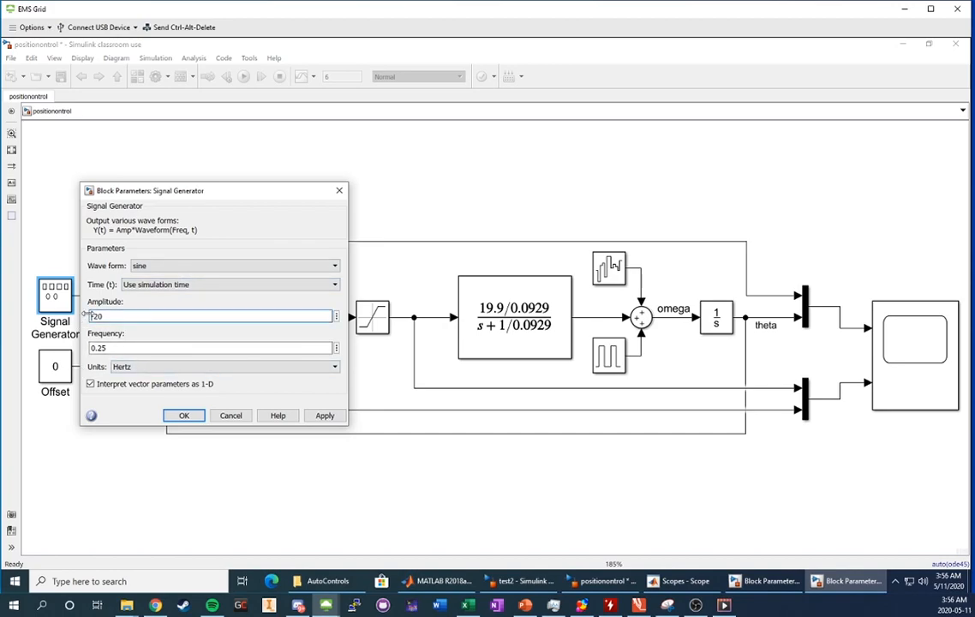
pyautogui.press('Delete')
pyautogui.click(322, 415)
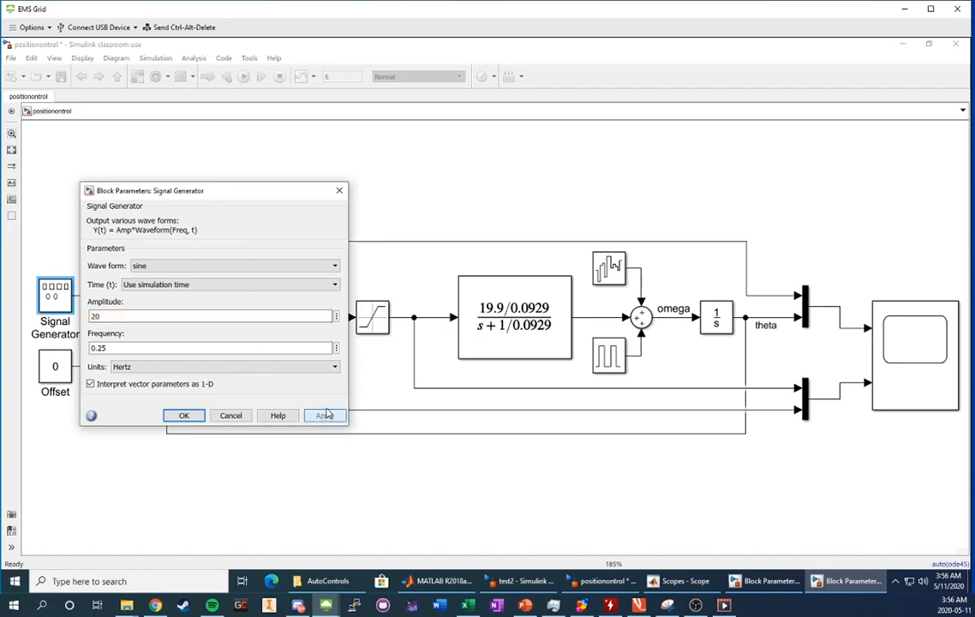
# Review the 2DOF PID controller's gains, then return to the model diagram.
pyautogui.click(475, 225)
pyautogui.doubleClick(243, 310)
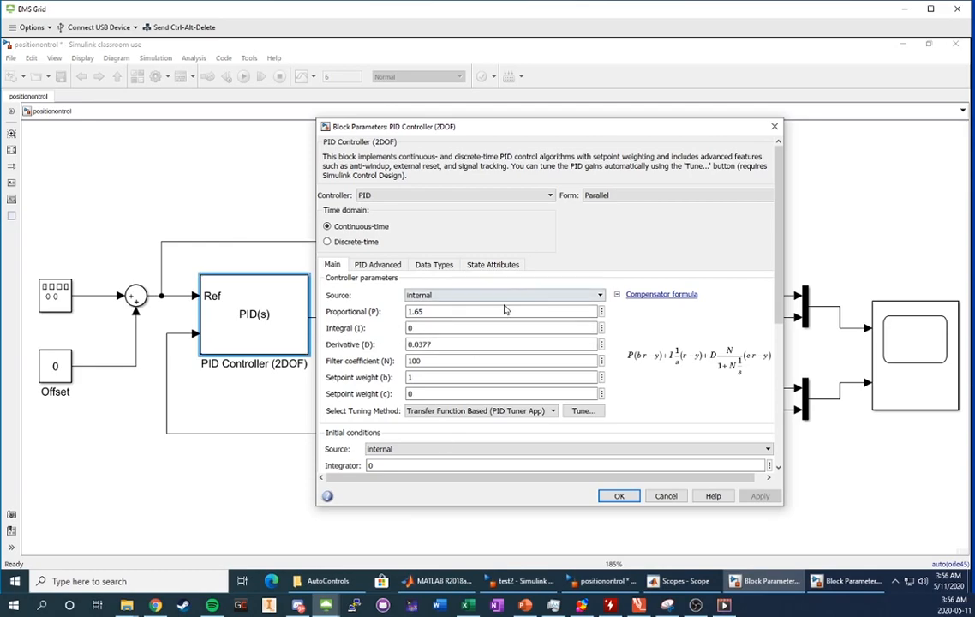
pyautogui.click(855, 199)
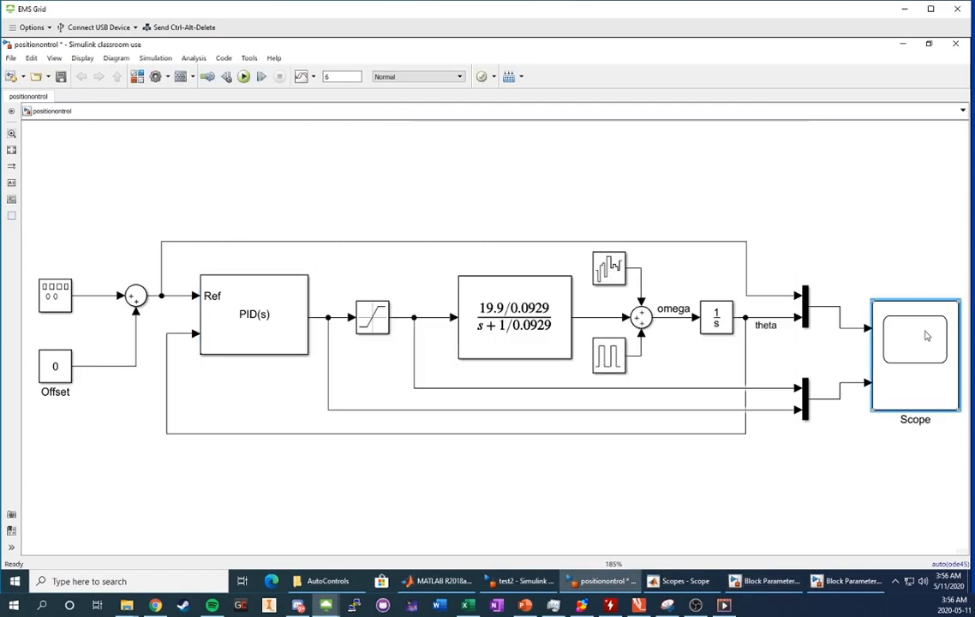
# Run the sine-input simulation and zoom the Scope plots in around t=1 s.
pyautogui.doubleClick(925, 336)
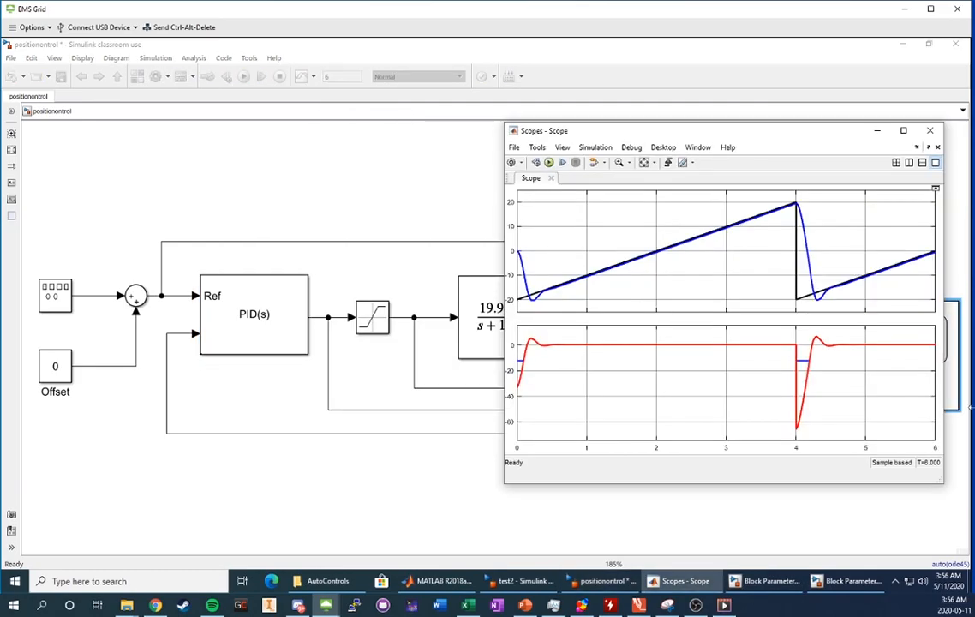
pyautogui.click(550, 162)
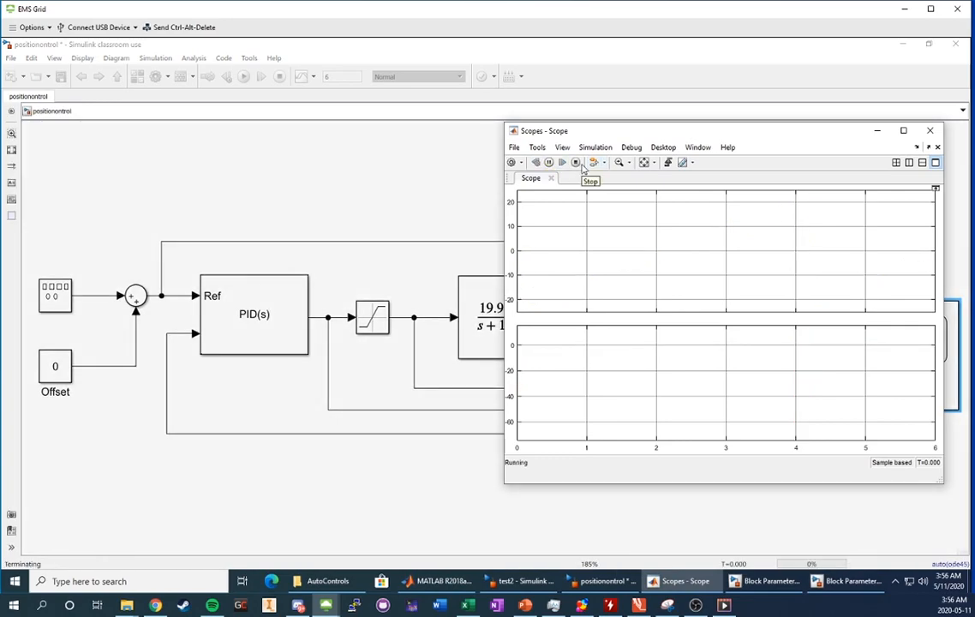
pyautogui.click(644, 163)
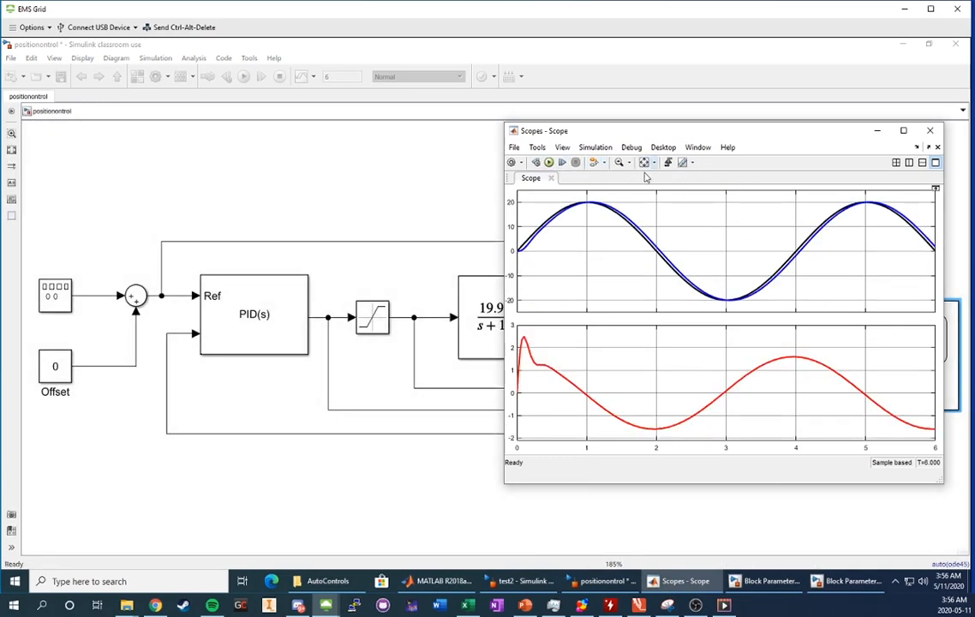
pyautogui.click(618, 162)
pyautogui.moveTo(561, 194); pyautogui.dragTo(612, 211)
# Turn on cursor measurements with cursor 2 on theta and cursor 1 at t=1.
pyautogui.click(682, 162)
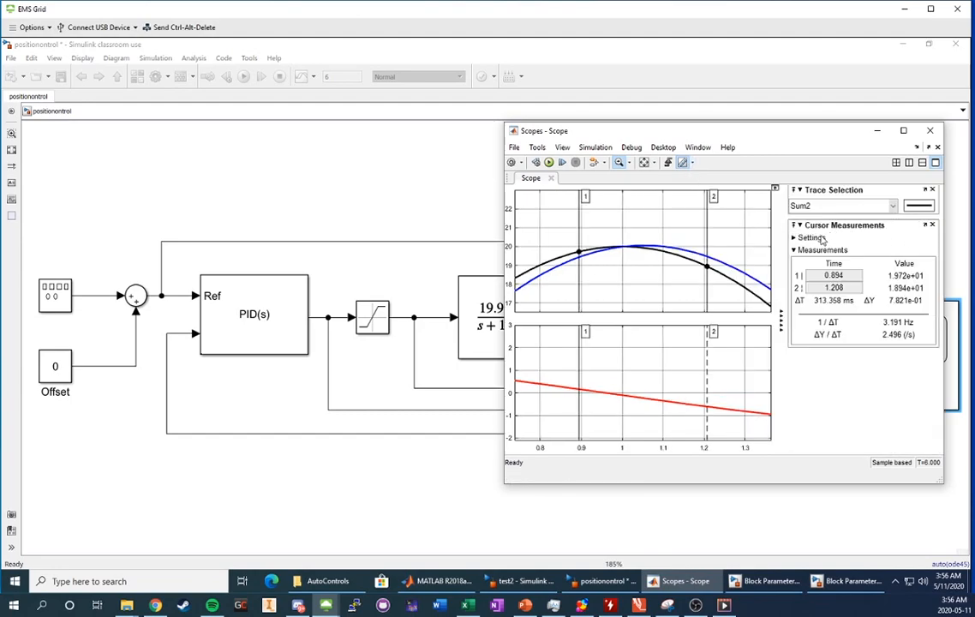
pyautogui.click(814, 237)
pyautogui.click(824, 303)
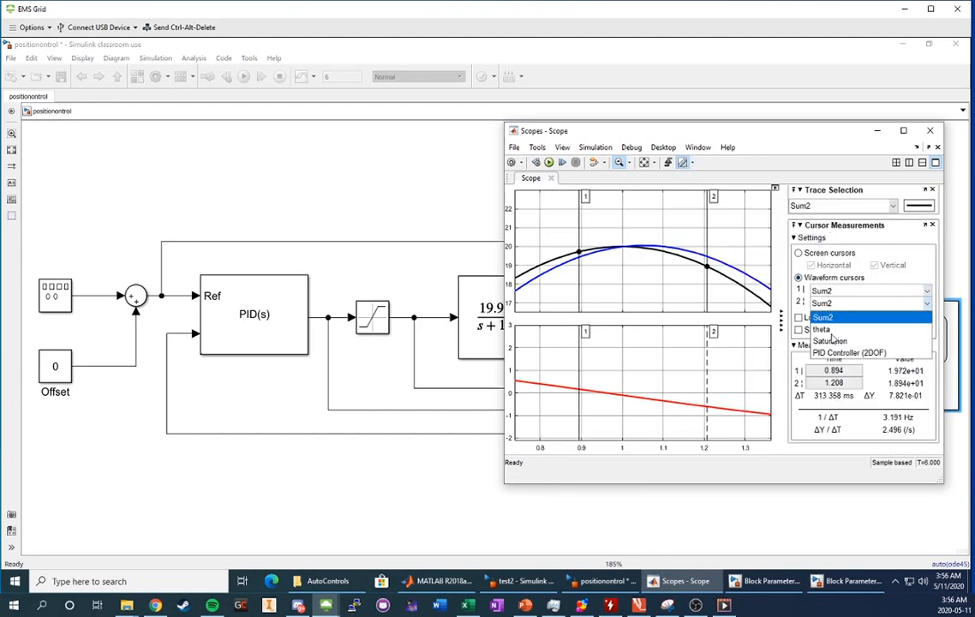
pyautogui.click(824, 329)
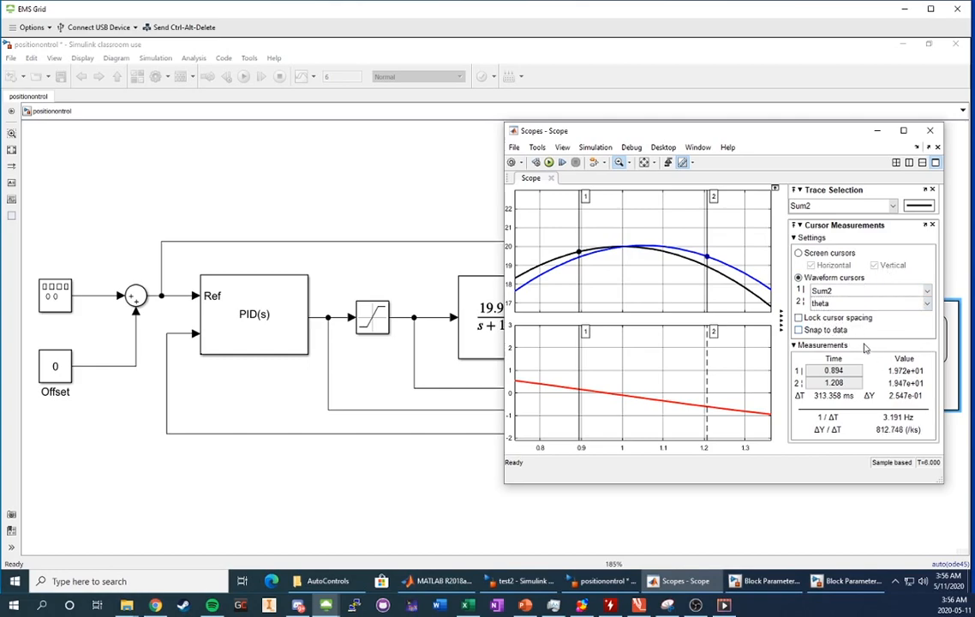
pyautogui.doubleClick(825, 370)
pyautogui.write('1')
pyautogui.press('Return')
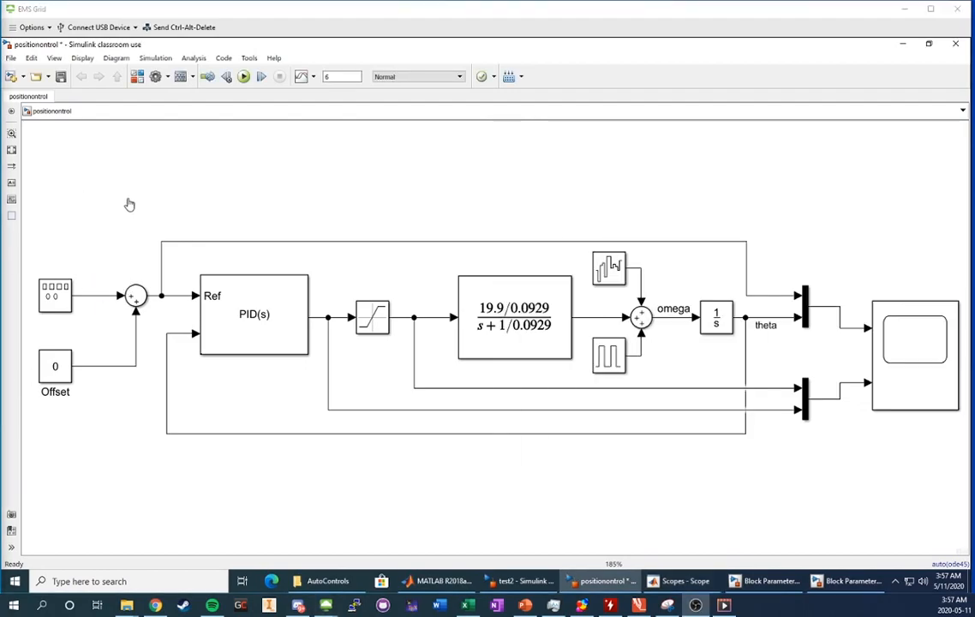
# Set the Signal Generator to a square wave with amplitude 0.
pyautogui.doubleClick(56, 293)
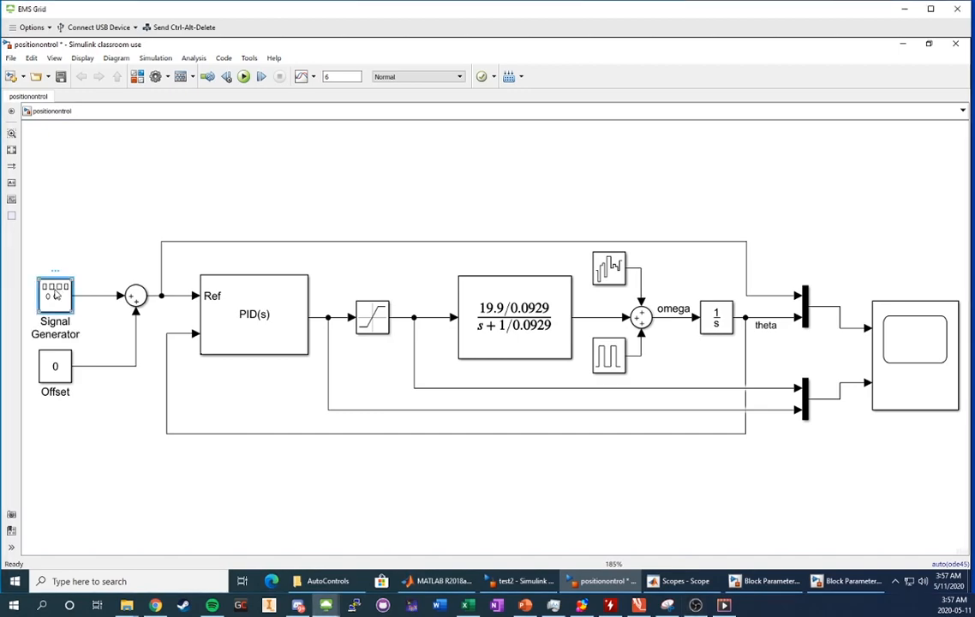
pyautogui.click(154, 267)
pyautogui.click(154, 284)
pyautogui.press('Tab')
pyautogui.write('0')
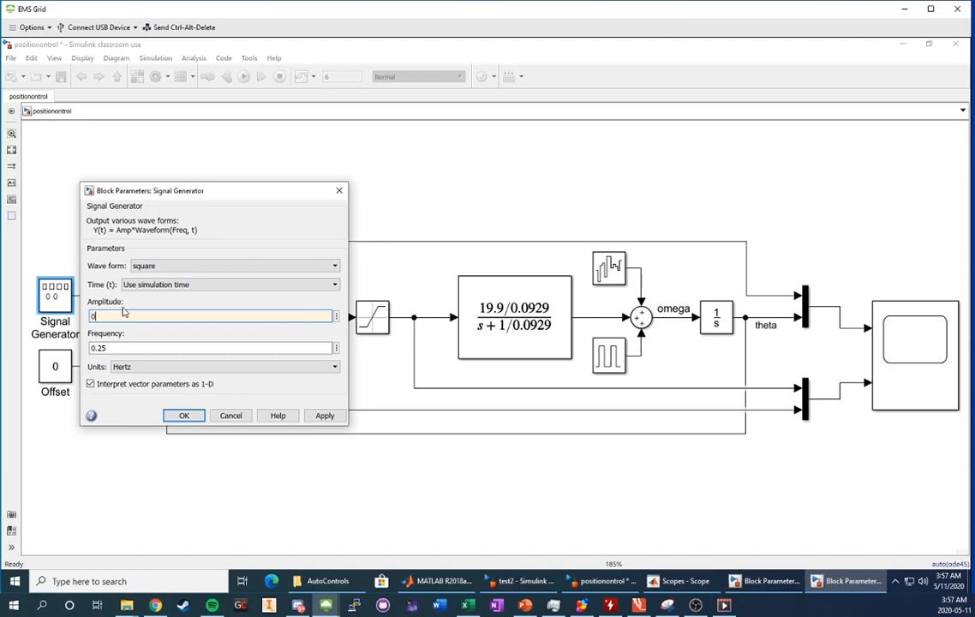
pyautogui.click(325, 418)
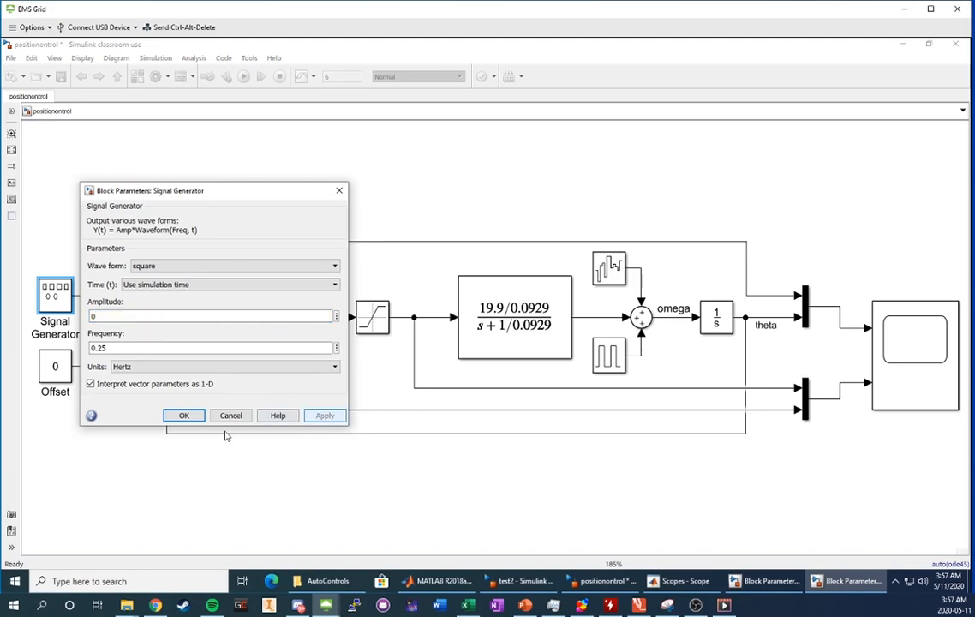
pyautogui.click(183, 416)
# Set the Pulse Generator disturbance amplitude to 50.
pyautogui.doubleClick(608, 358)
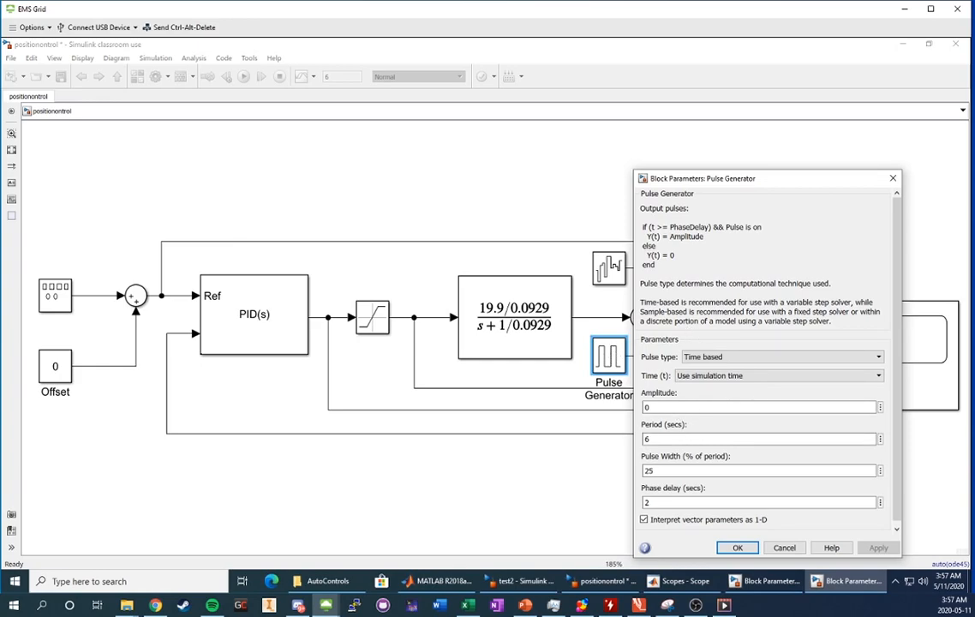
pyautogui.write('5')
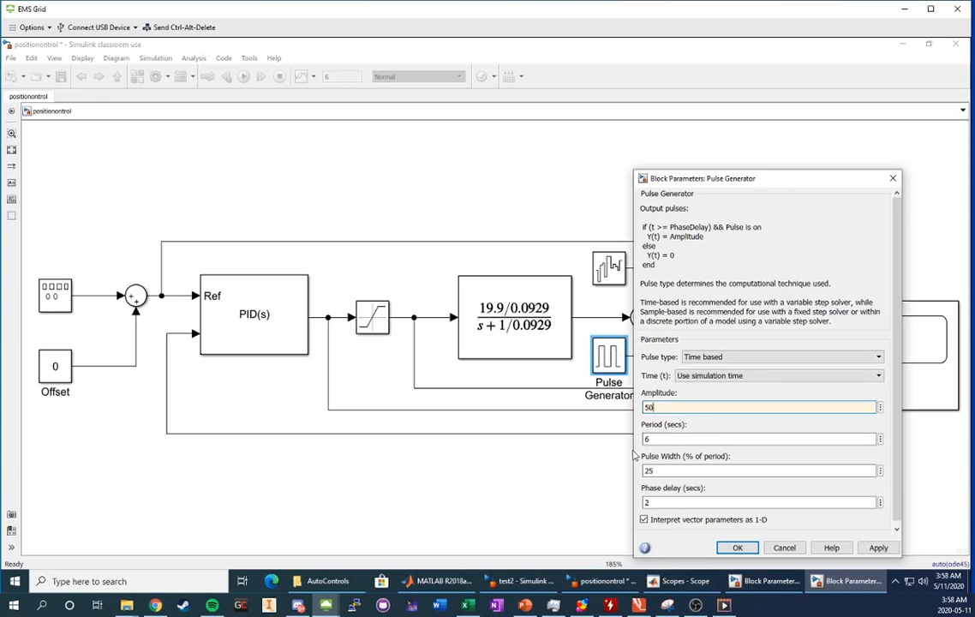
pyautogui.click(879, 547)
pyautogui.click(737, 548)
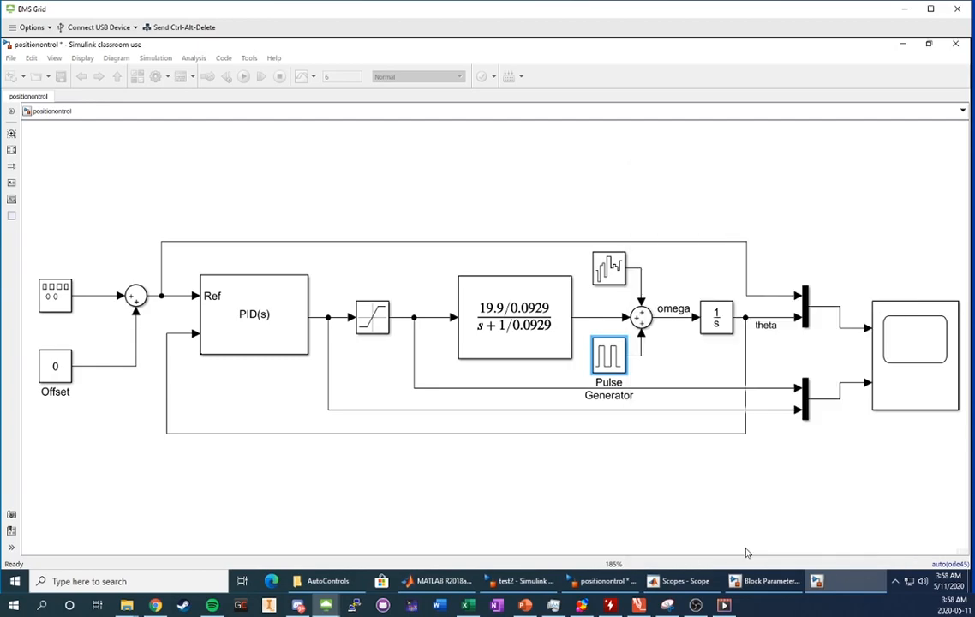
pyautogui.click(454, 206)
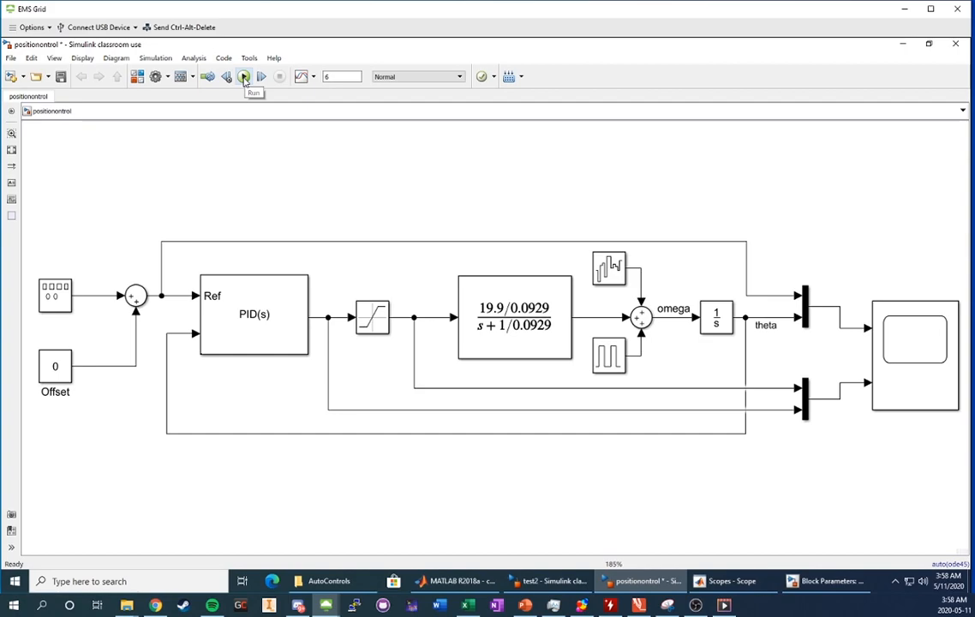
# Run the pulse-disturbance simulation, fit the Scope plots with cursors off, then return to the diagram.
pyautogui.click(244, 77)
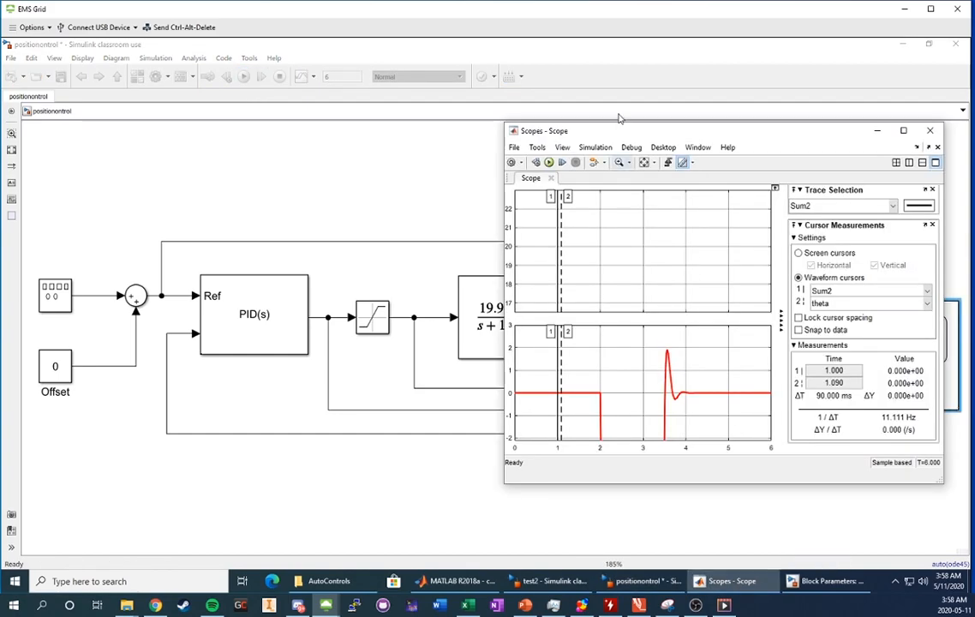
pyautogui.click(683, 163)
pyautogui.click(683, 163)
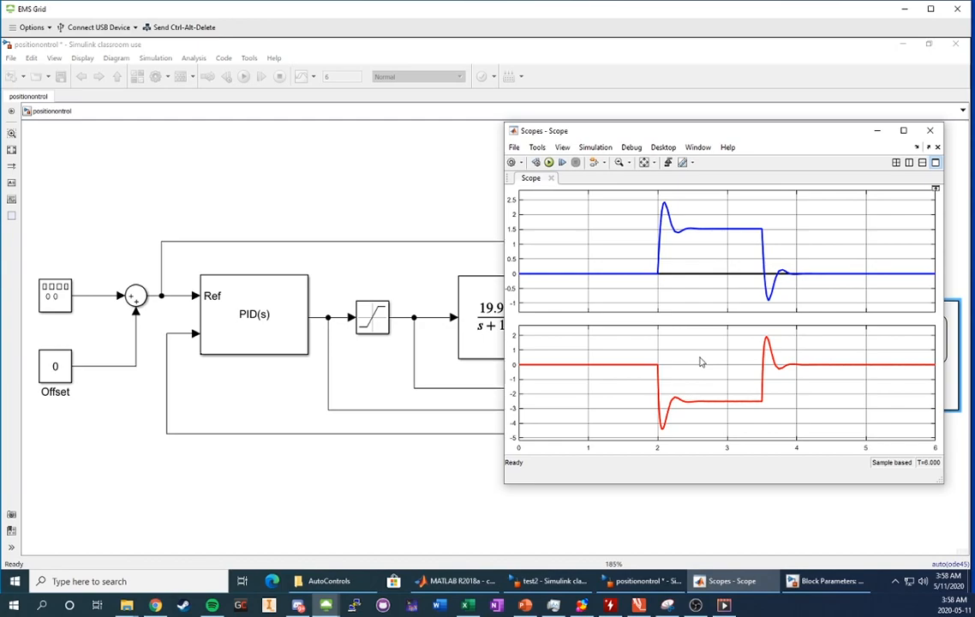
pyautogui.click(505, 118)
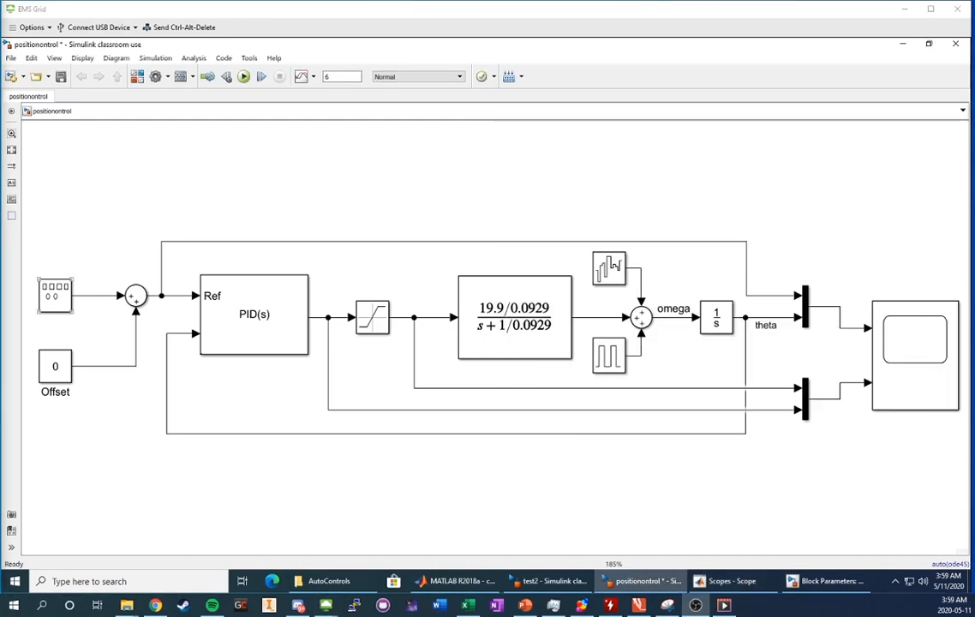